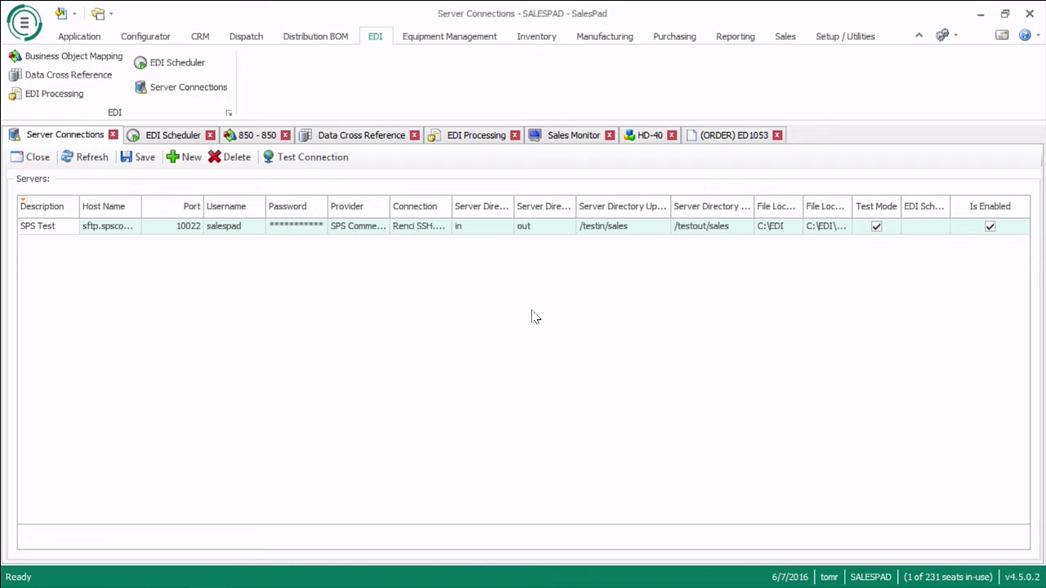
# - Close the server connections, review the Daily EDI schedule's settings without changing them, and close the EDI Scheduler
pyautogui.click(113, 135)
pyautogui.click(71, 141)
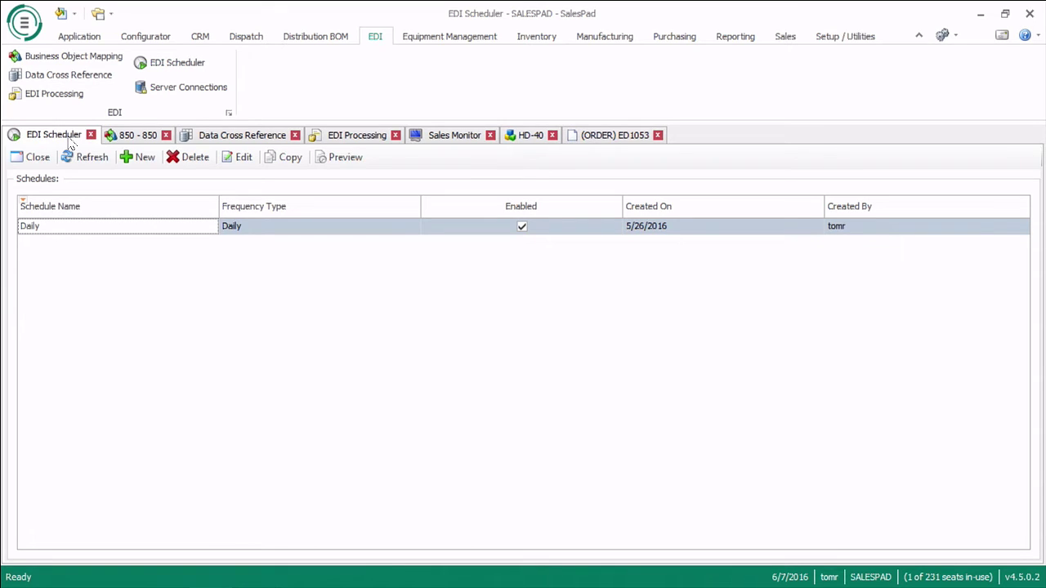
pyautogui.click(230, 161)
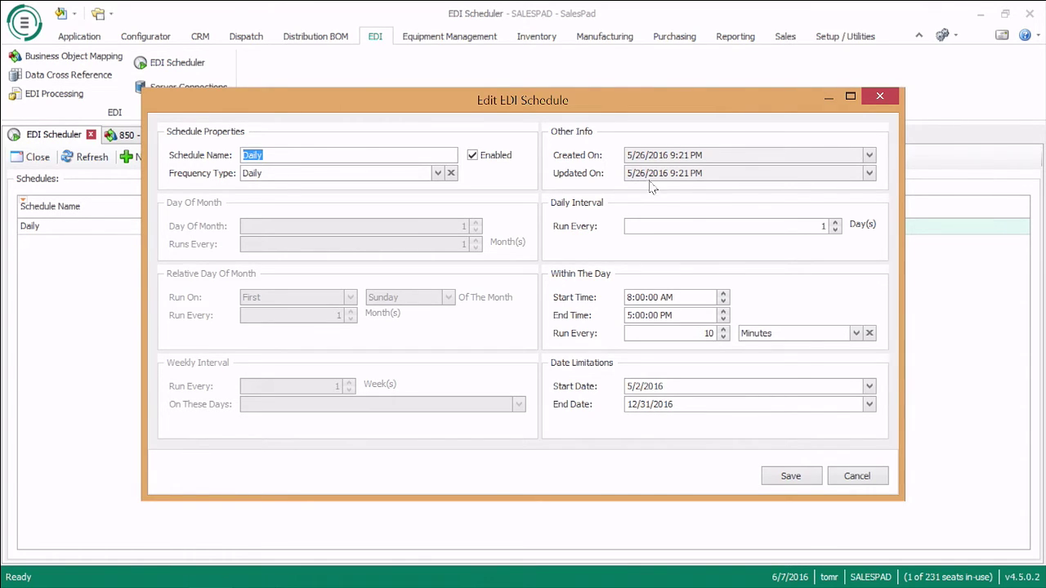
pyautogui.click(855, 476)
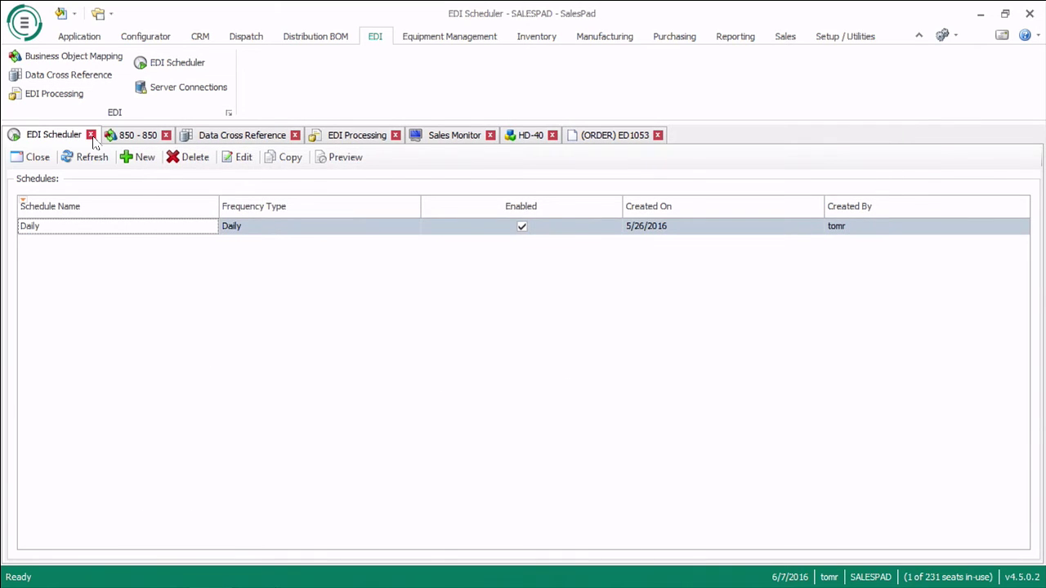
pyautogui.click(91, 135)
# - Show the 850 business object mapping with the ribbon collapsed and the transactions area enlarged to fit all mappings
pyautogui.click(49, 135)
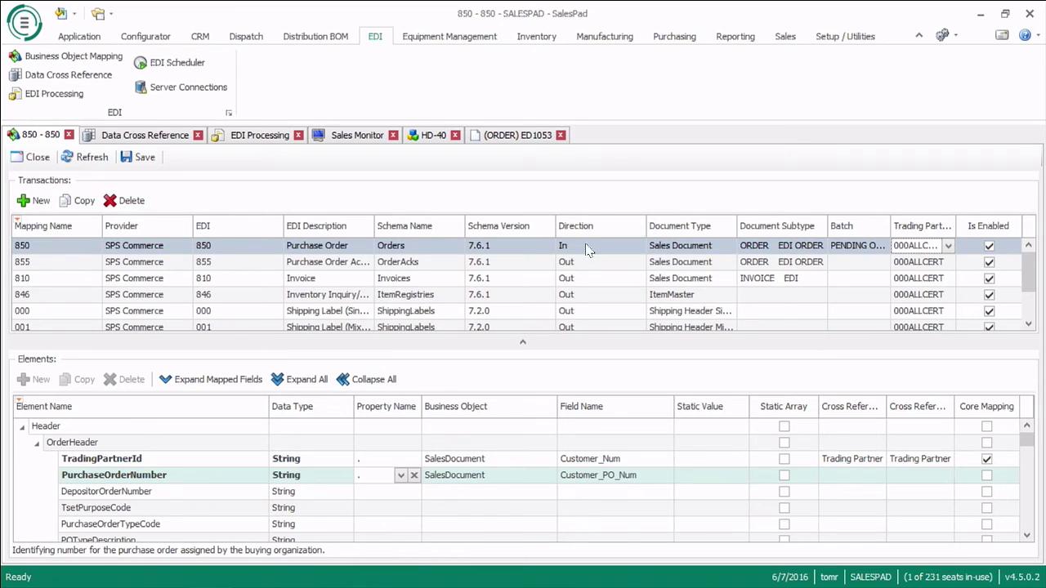
pyautogui.click(918, 36)
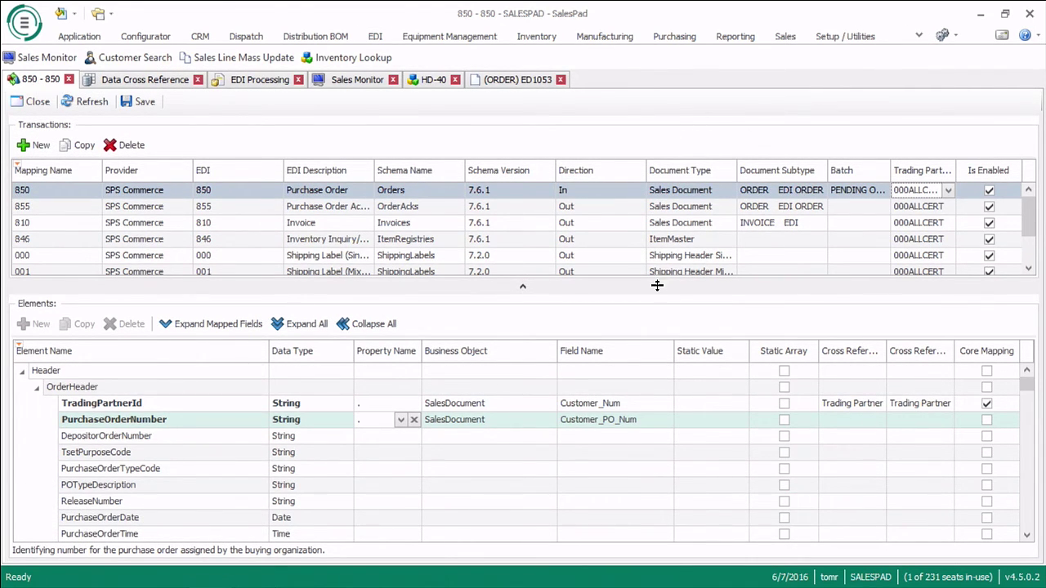
pyautogui.moveTo(658, 286); pyautogui.dragTo(660, 313)
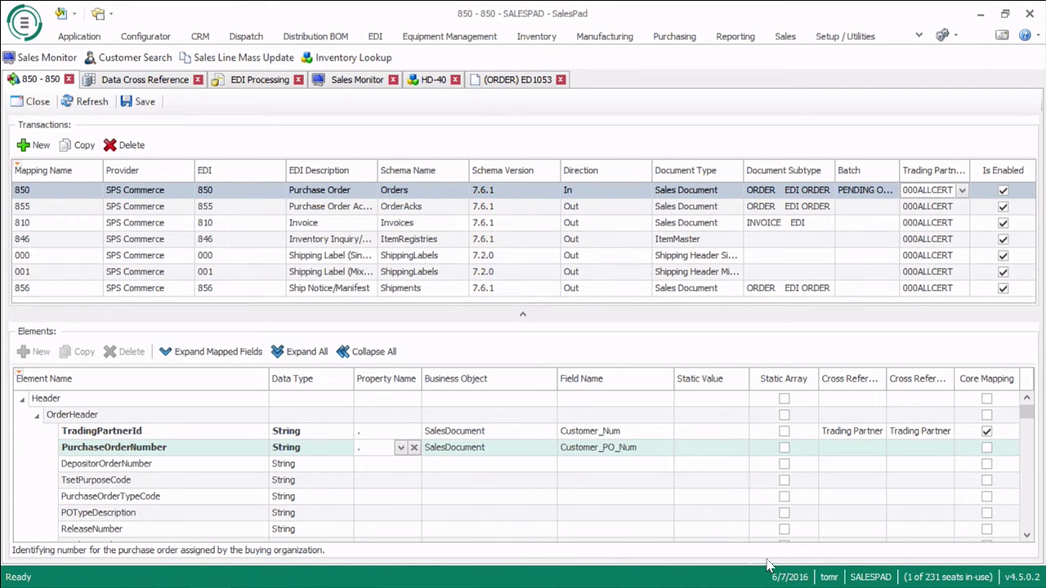
pyautogui.moveTo(1027, 413)
pyautogui.mouseDown()
pyautogui.moveTo(1028, 441)
pyautogui.moveTo(1025, 412)
pyautogui.mouseUp()
# - Close the 850 mapping and review the trading partner's address, item, unit of measure and generic value cross references
pyautogui.click(69, 81)
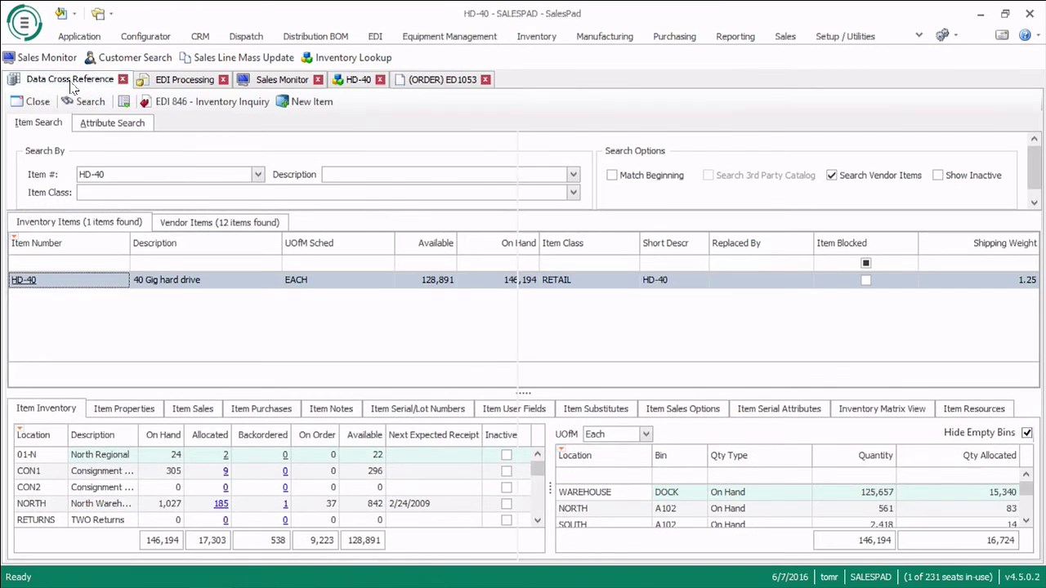
pyautogui.click(71, 84)
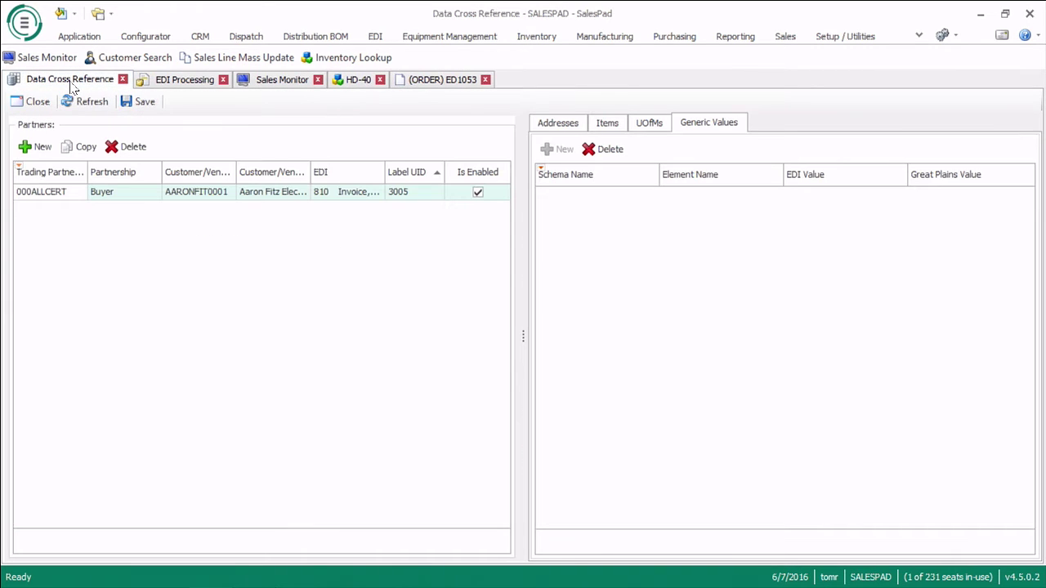
pyautogui.click(554, 123)
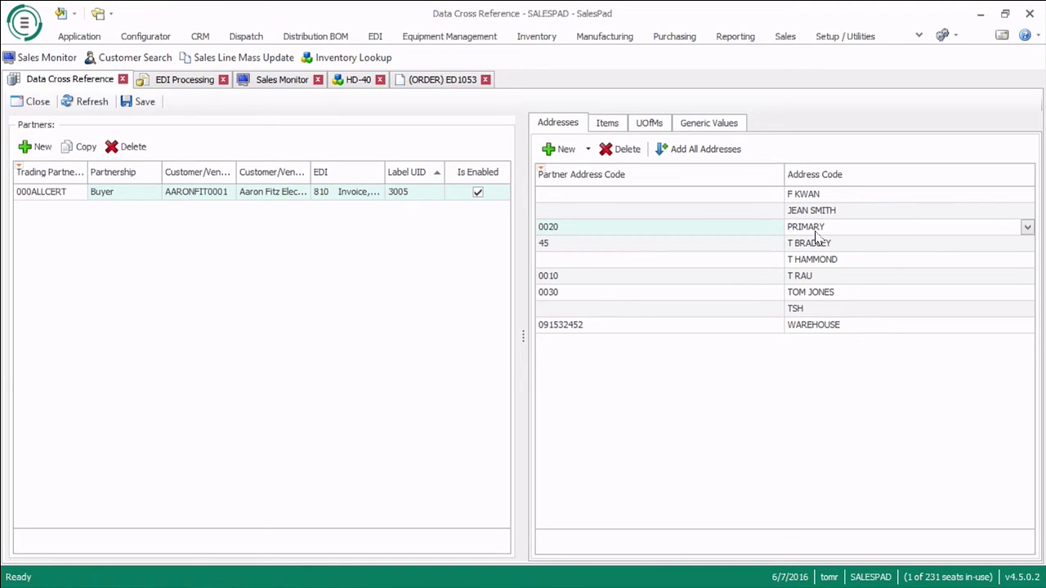
pyautogui.click(607, 124)
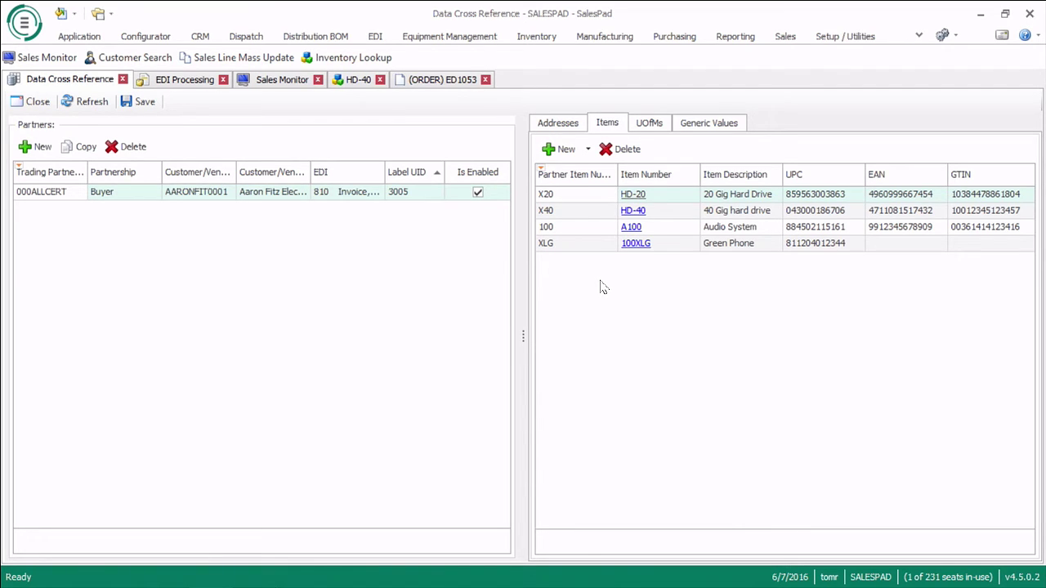
pyautogui.click(648, 125)
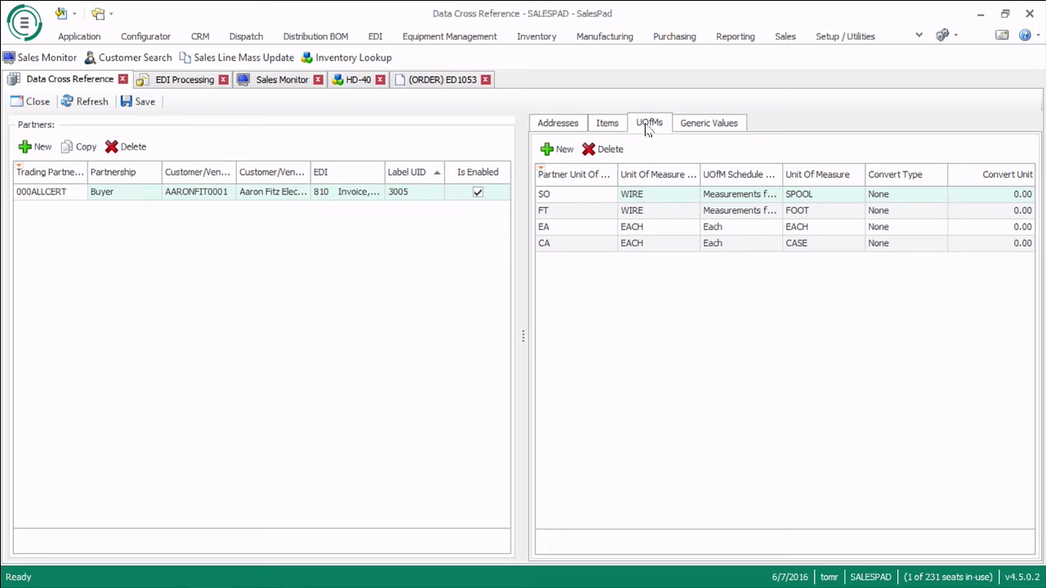
pyautogui.click(706, 128)
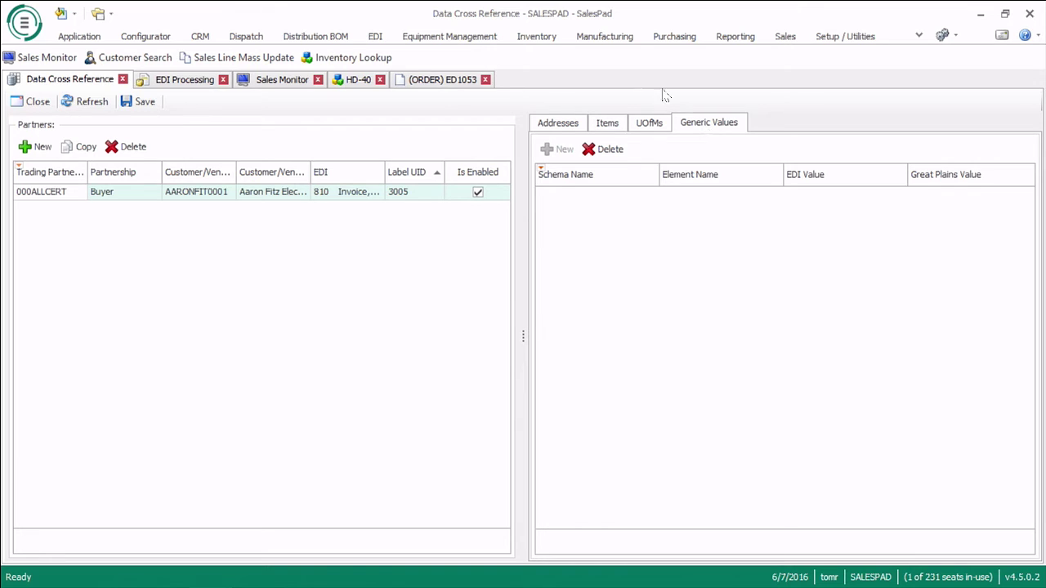
# - View the XML of the most recent outgoing 855 transaction in EDI Processing and close the viewer
pyautogui.click(191, 80)
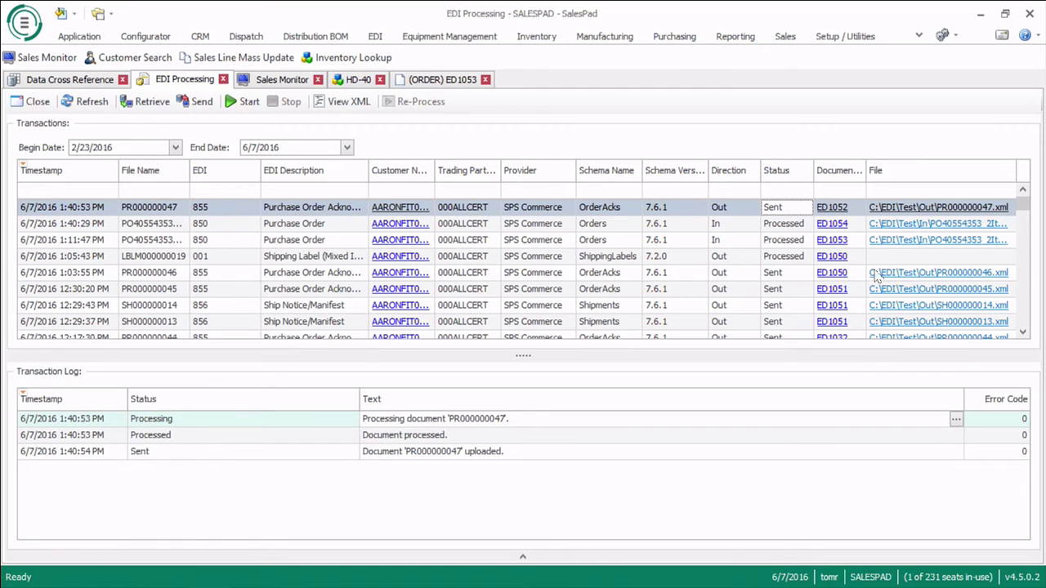
pyautogui.click(335, 103)
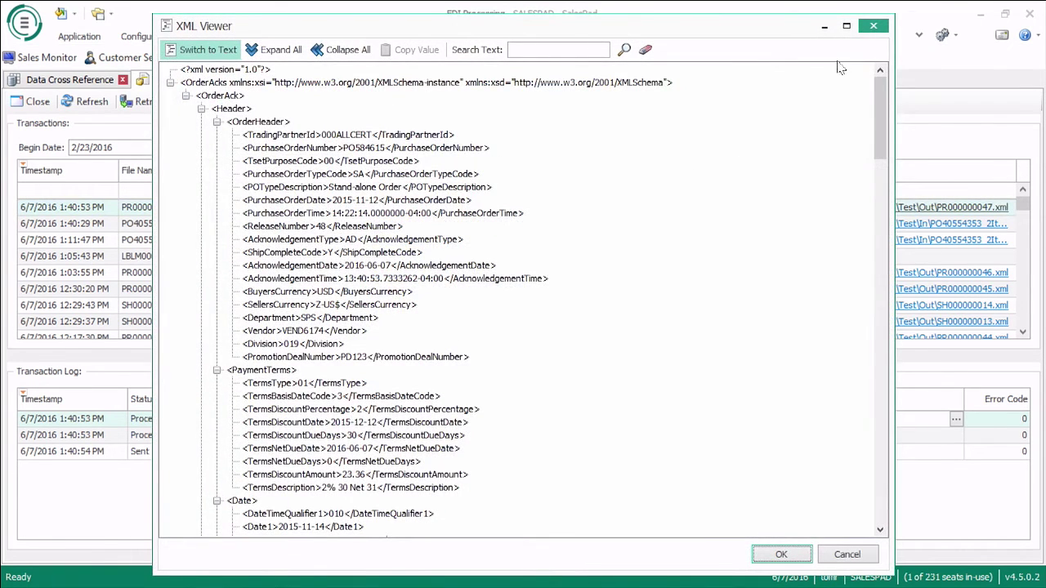
pyautogui.click(875, 28)
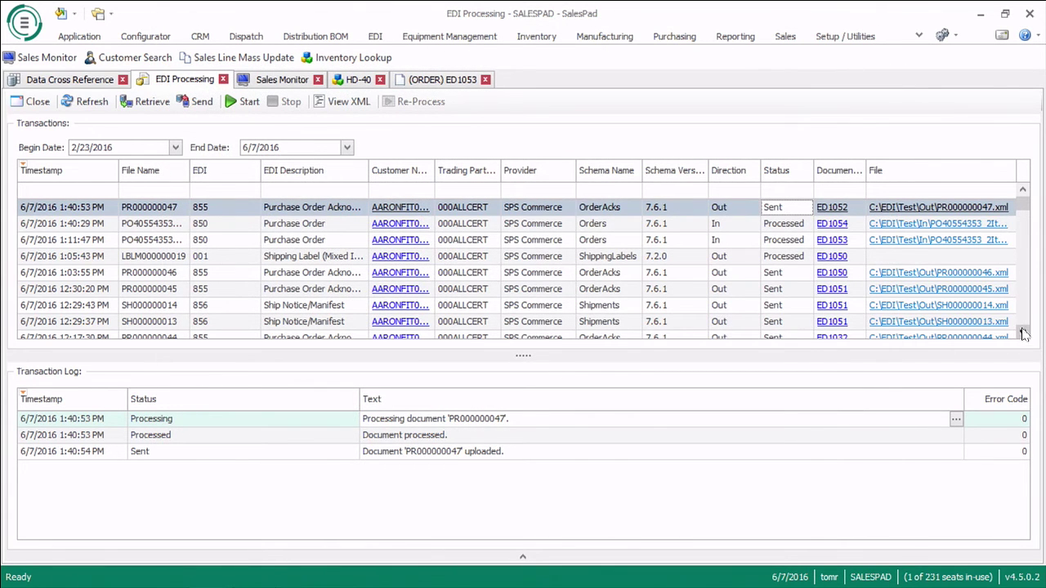
# - Examine the transaction log of the 6/6/2016 1:00:39 PM shipping label transaction that has Validation status
pyautogui.moveTo(1023, 335); pyautogui.dragTo(1024, 334)
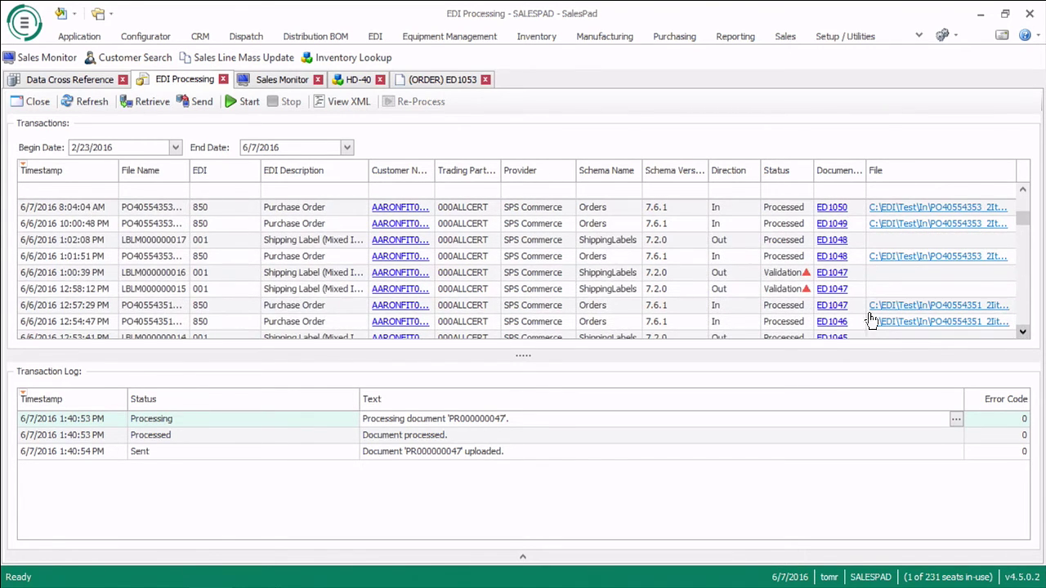
pyautogui.click(804, 275)
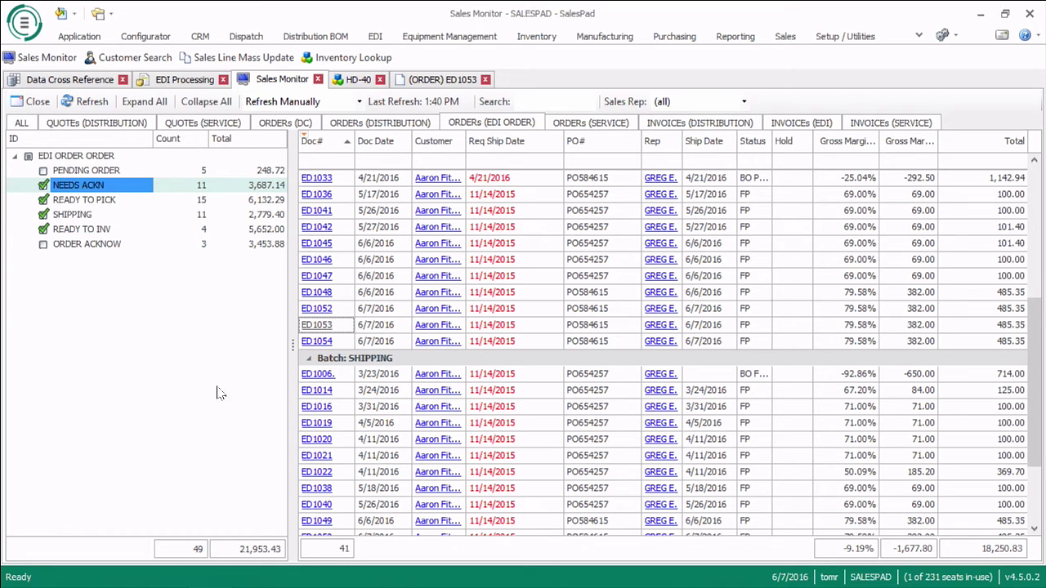
pyautogui.click(184, 79)
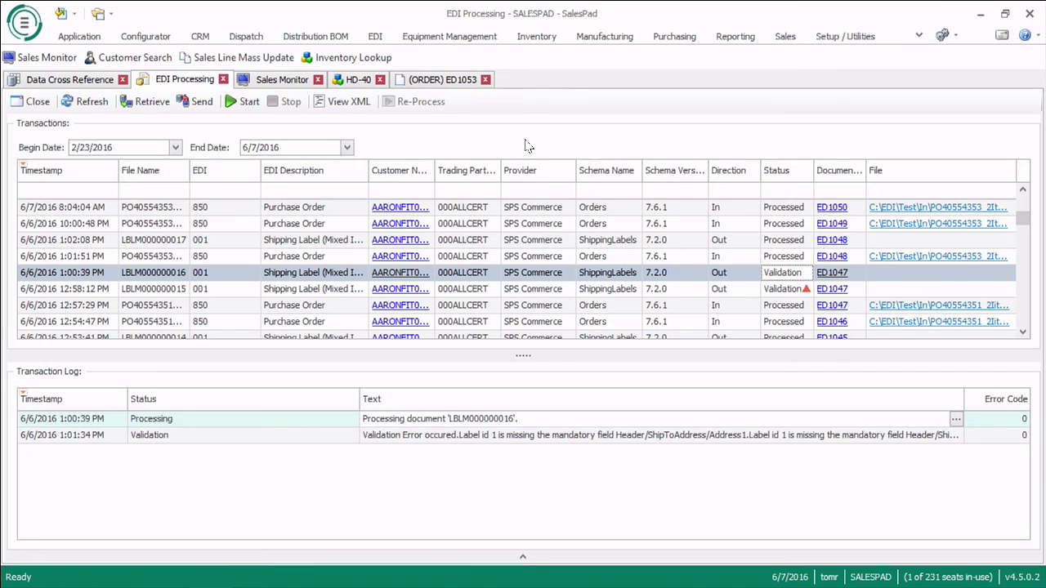
# - Search the Sales Monitor's EDI orders for two shipping-batch order numbers in turn, and clear the search
pyautogui.click(282, 80)
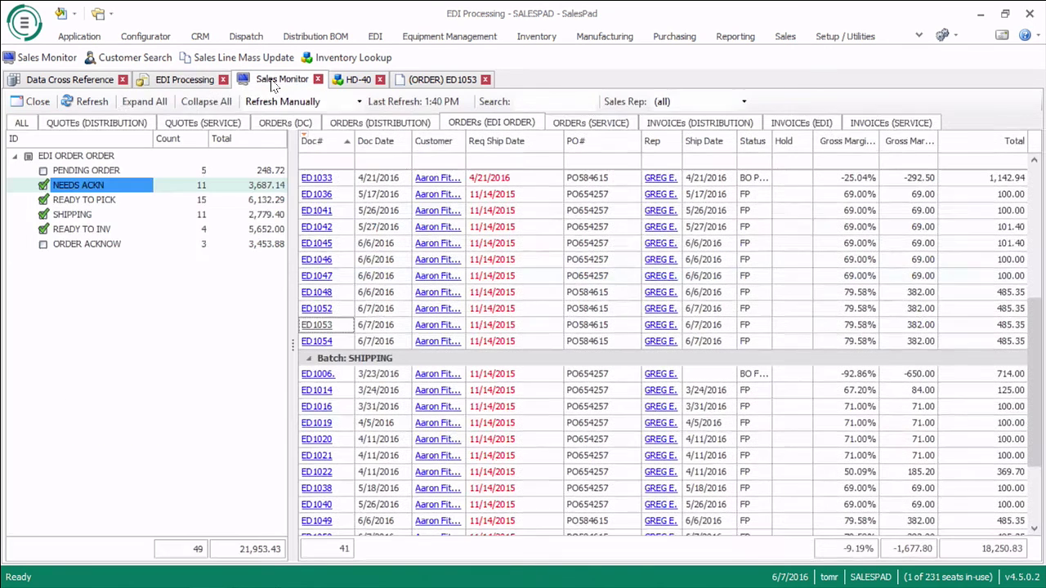
pyautogui.click(558, 101)
pyautogui.write('ed1050')
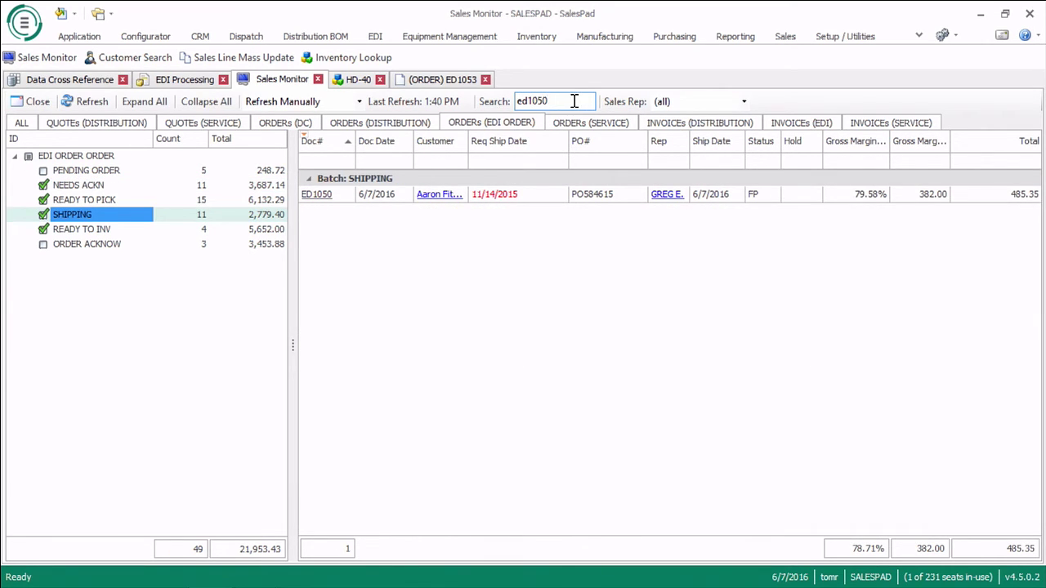
pyautogui.press('BackSpace')
pyautogui.press('BackSpace')
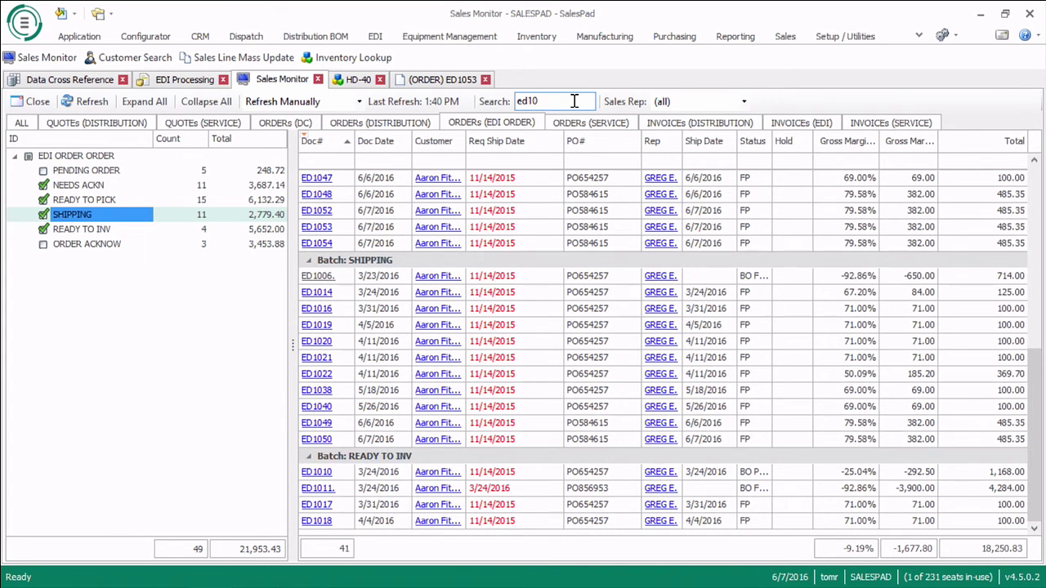
pyautogui.write('49')
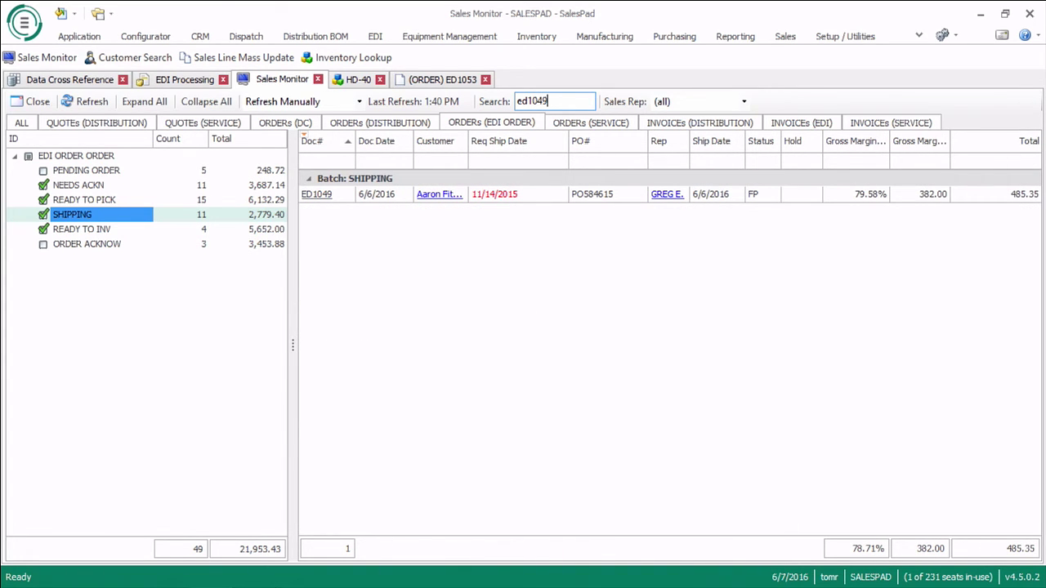
pyautogui.moveTo(564, 101); pyautogui.dragTo(495, 100)
pyautogui.press('BackSpace')
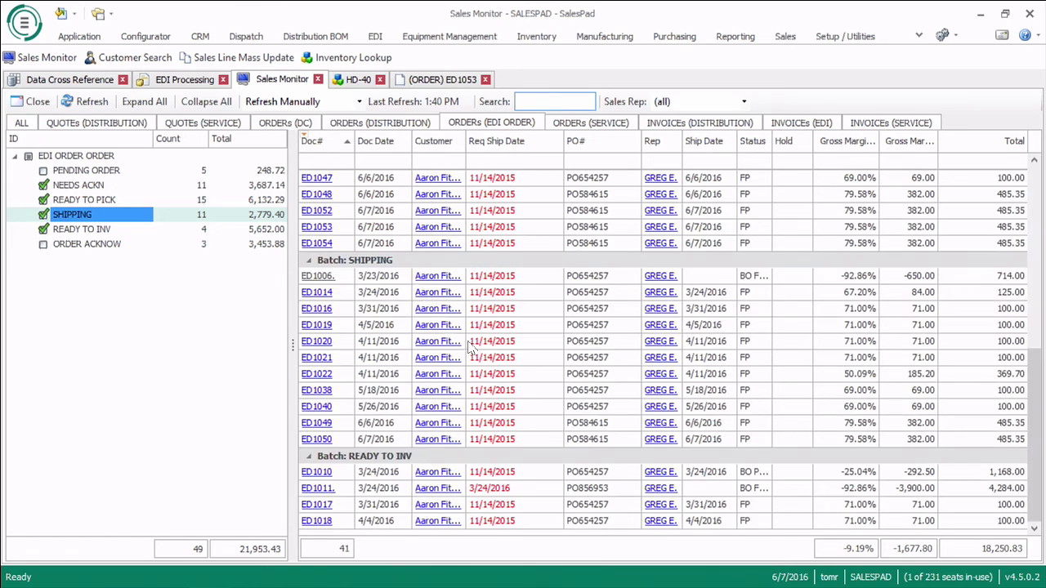
# - Open the third-to-last order in the NEEDS ACKN batch, review its audit history and return to its line items
pyautogui.scroll(6, 470, 347)
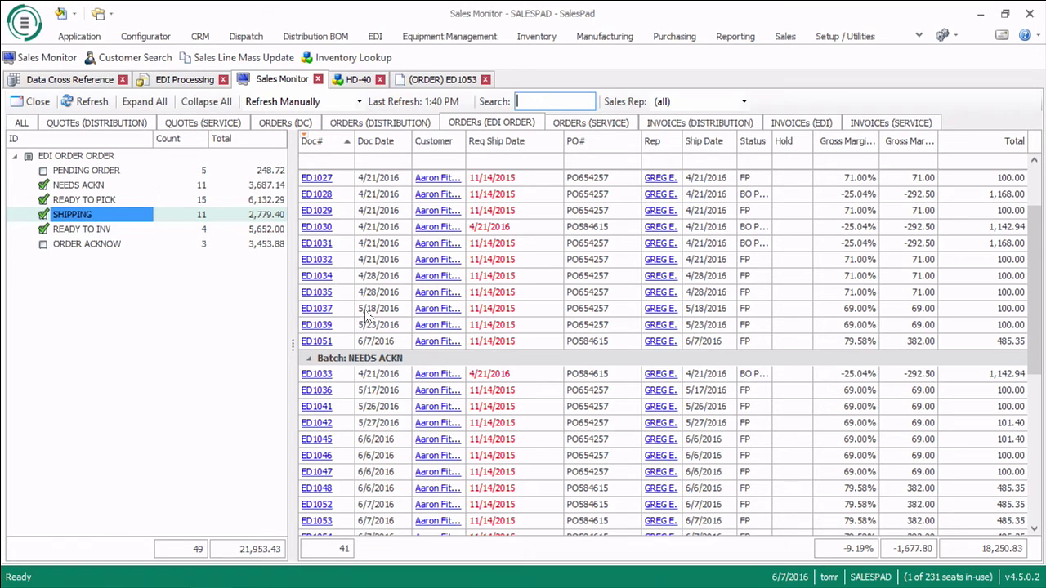
pyautogui.scroll(-2, 431, 362)
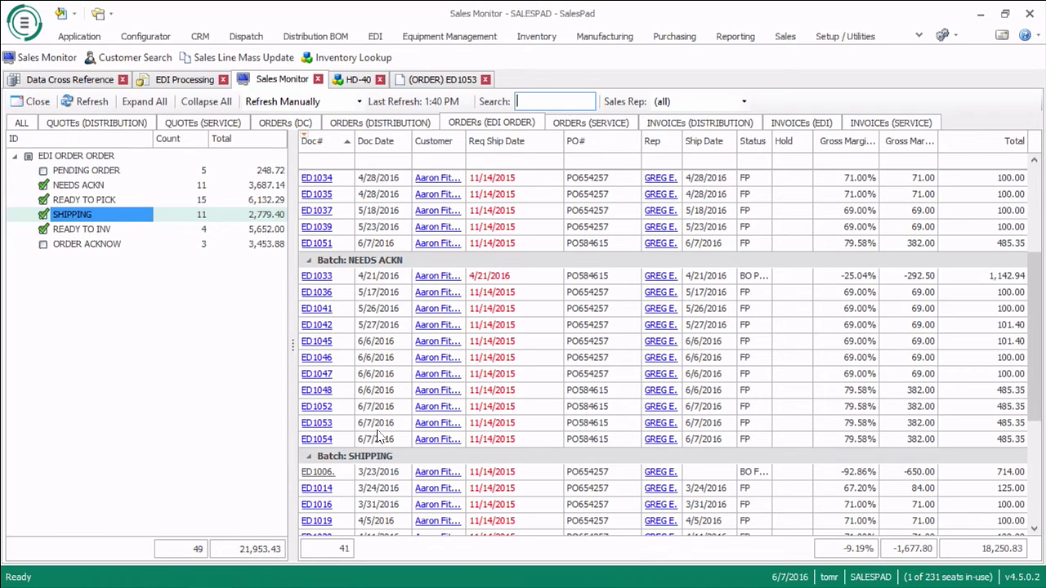
pyautogui.click(331, 413)
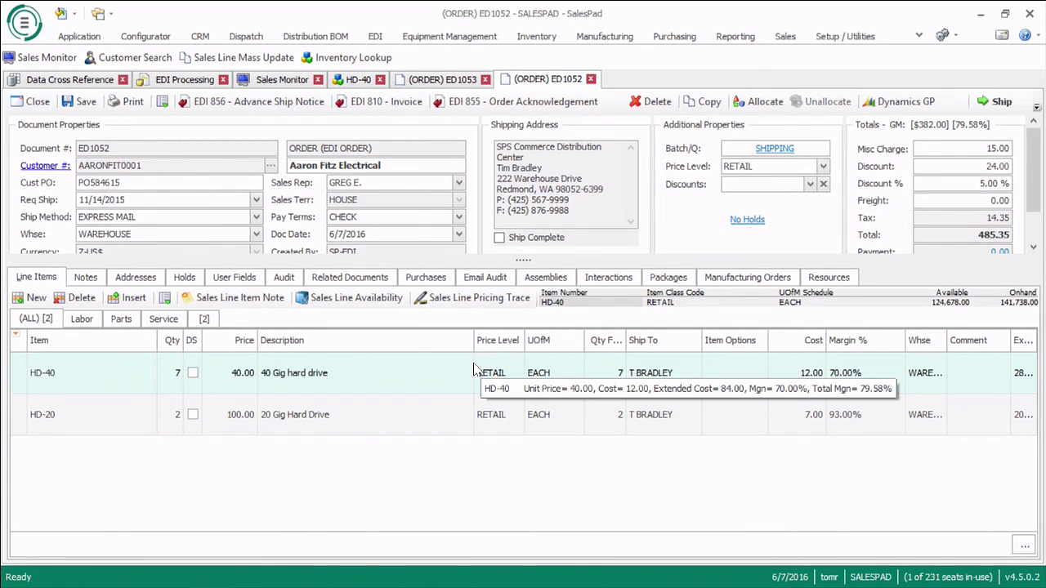
pyautogui.click(284, 278)
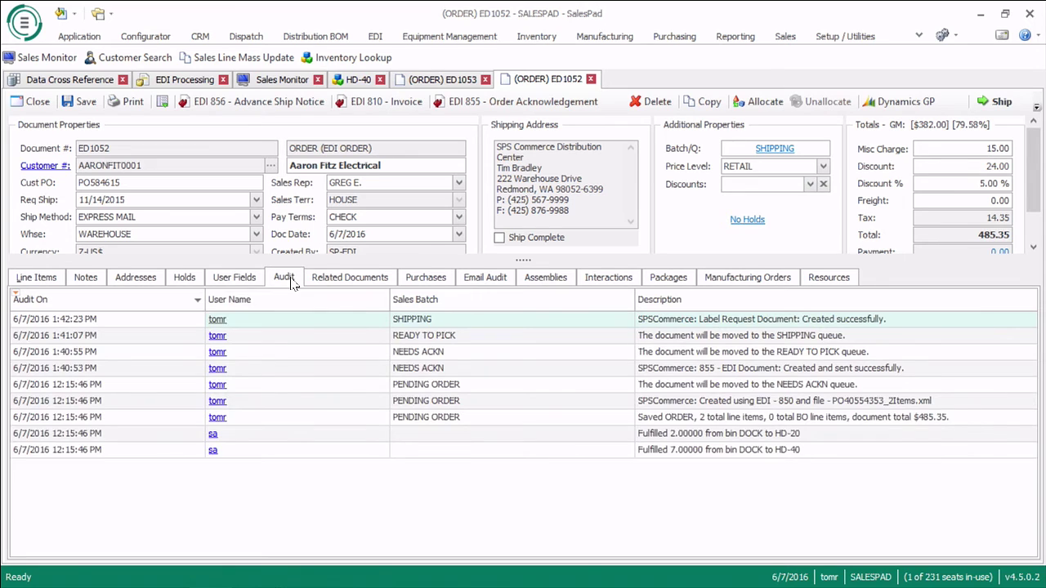
pyautogui.click(710, 401)
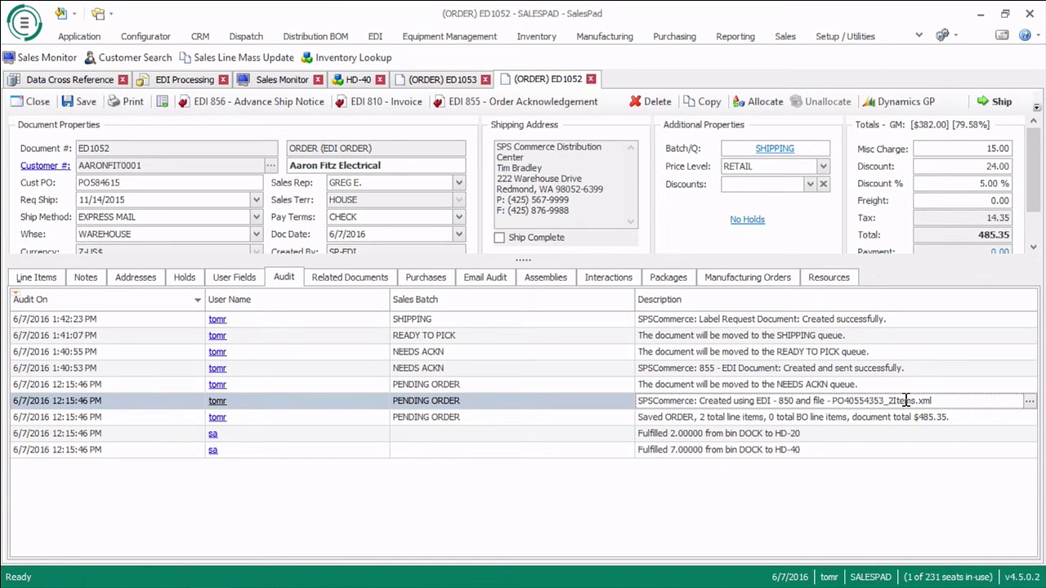
pyautogui.click(49, 280)
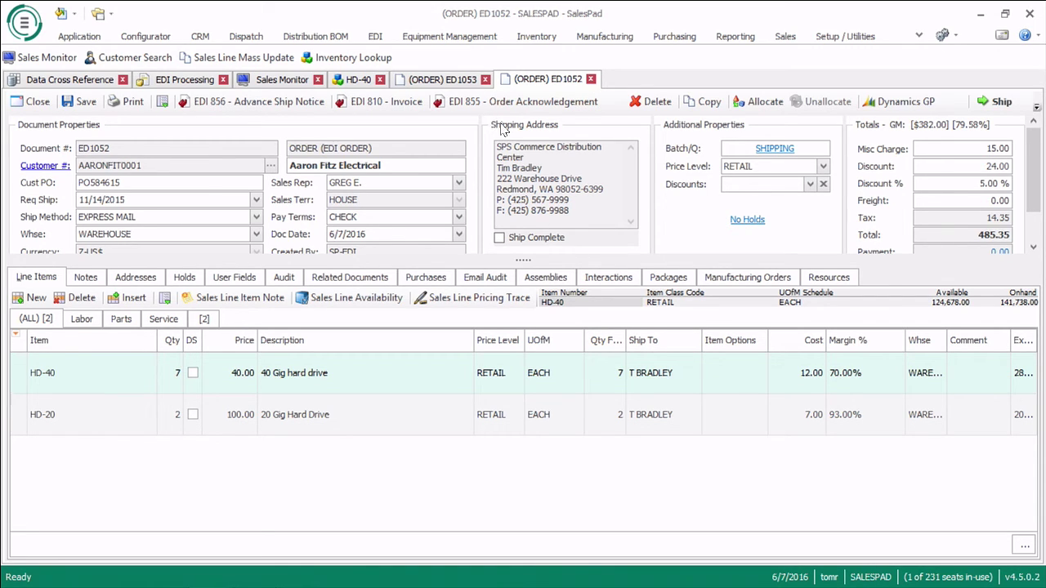
# - Refresh the EDI orders in Sales Monitor and look through the READY TO PICK, NEEDS ACKN and SHIPPING batches
pyautogui.click(282, 79)
pyautogui.click(89, 104)
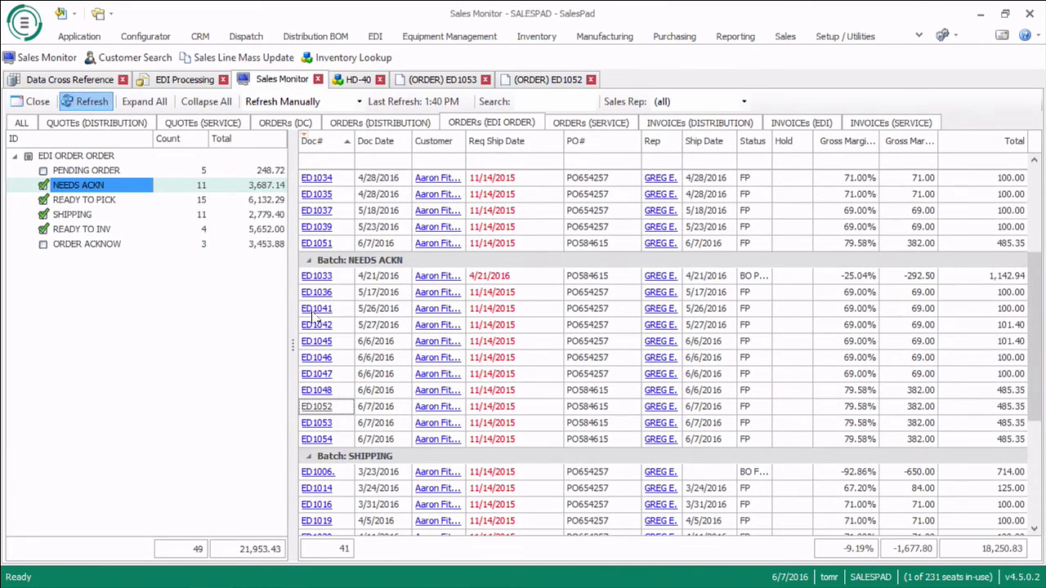
pyautogui.scroll(6, 392, 372)
pyautogui.scroll(2, 393, 372)
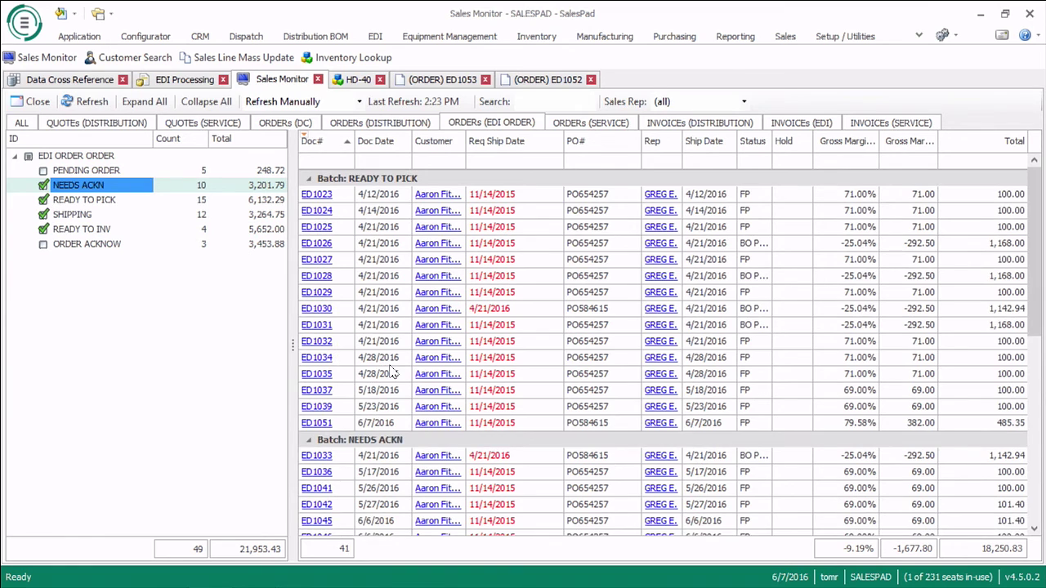
pyautogui.scroll(-8, 356, 352)
pyautogui.scroll(2, 337, 377)
pyautogui.scroll(2, 337, 378)
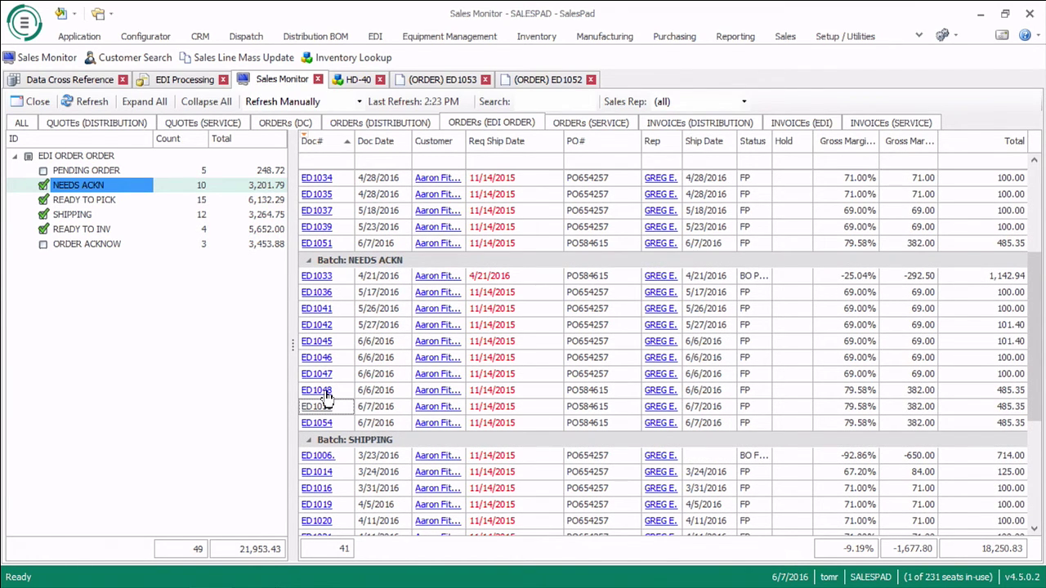
# - Open the last order in the NEEDS ACKN batch, review the accept and reject options of its 855 acknowledgement, and close it without sending
pyautogui.click(326, 422)
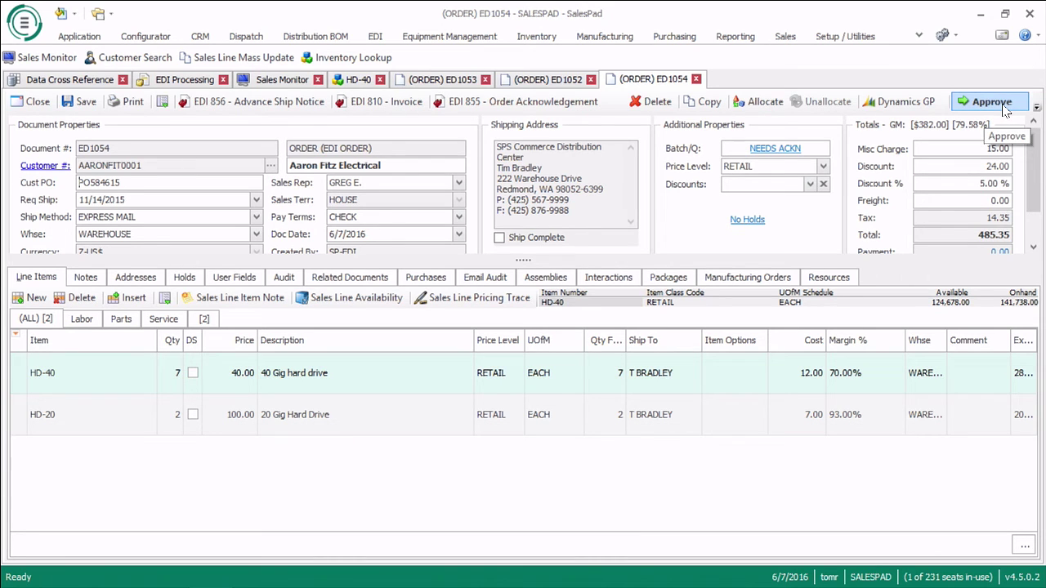
pyautogui.click(488, 102)
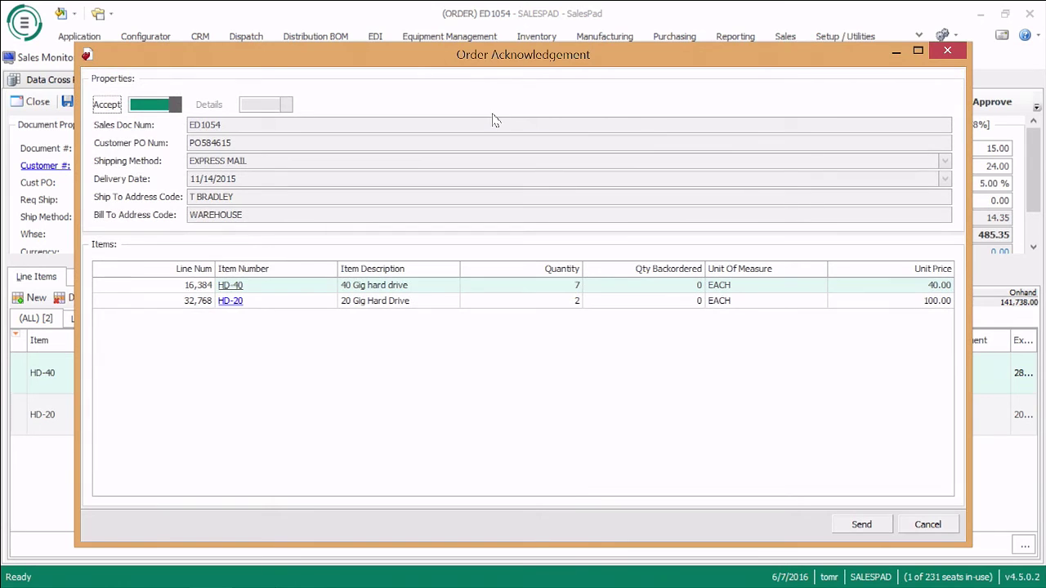
pyautogui.click(176, 106)
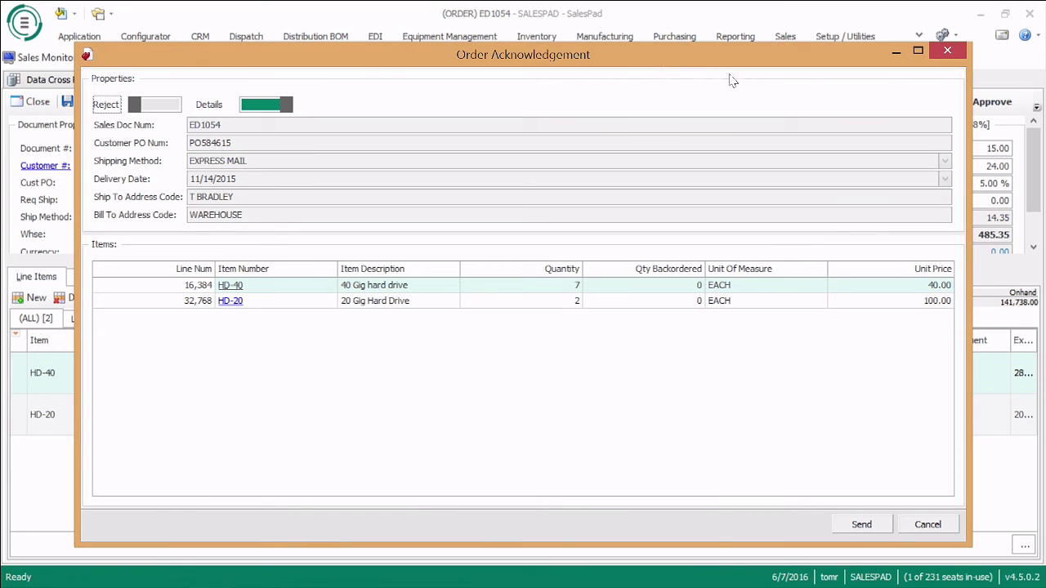
pyautogui.click(948, 53)
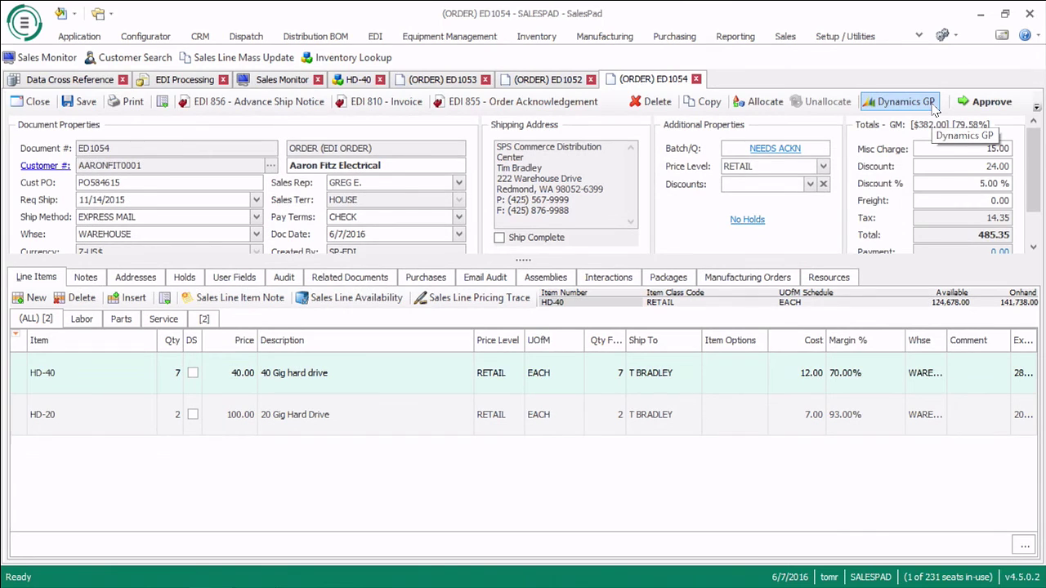
# - Approve the open EDI order, confirming the approval and its move out of the NEEDS ACKN batch
pyautogui.click(985, 102)
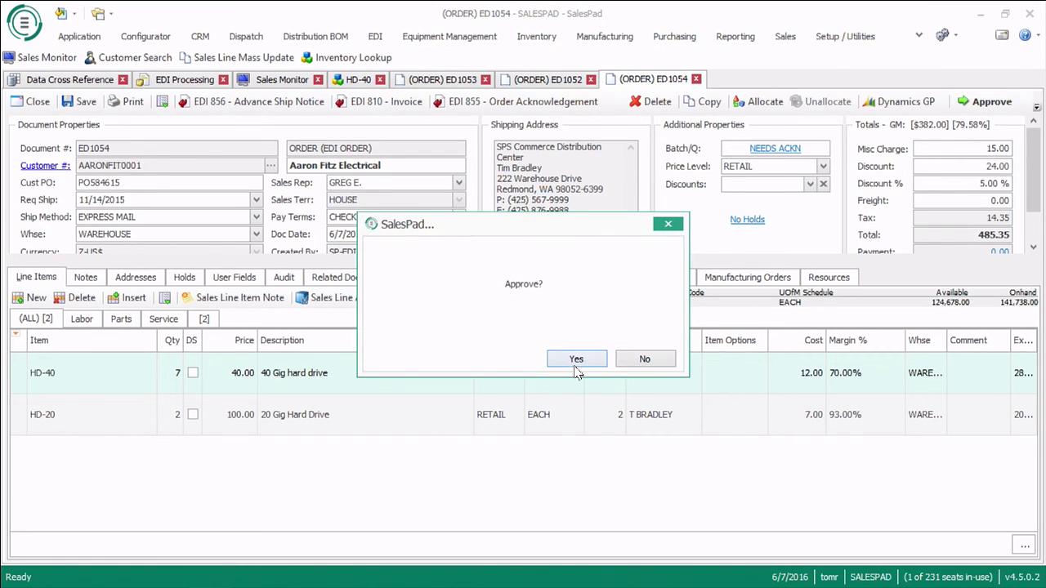
pyautogui.click(576, 362)
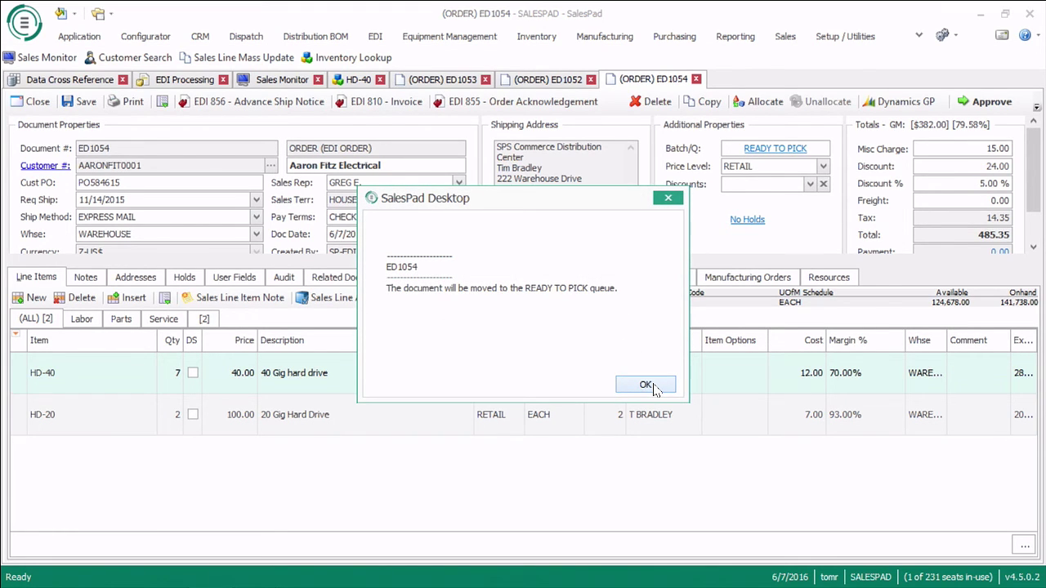
pyautogui.click(646, 385)
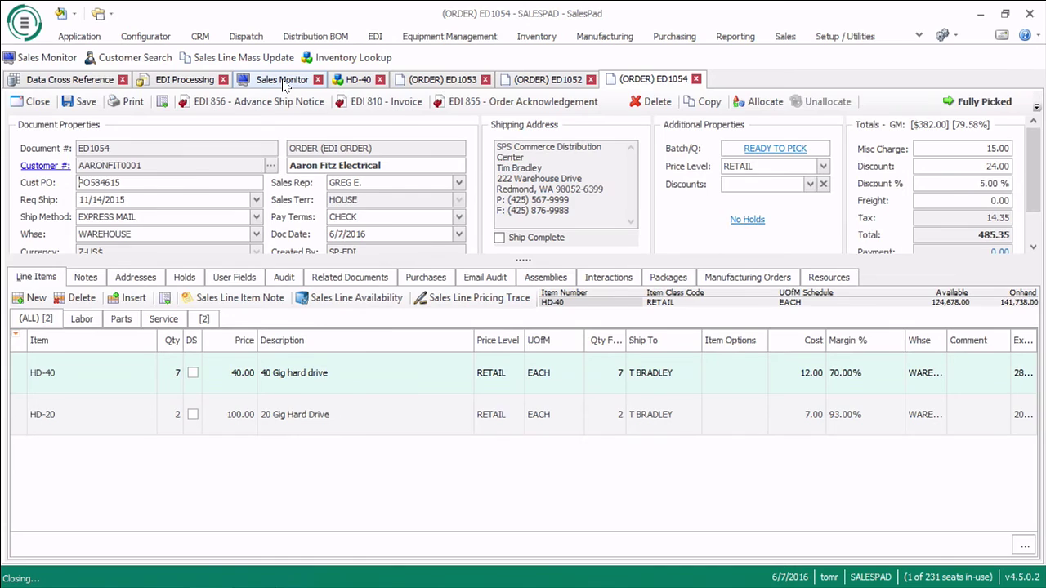
# - Search the Sales Monitor's EDI orders for the approved order's number and refresh the list
pyautogui.click(283, 82)
pyautogui.click(537, 102)
pyautogui.write('ed')
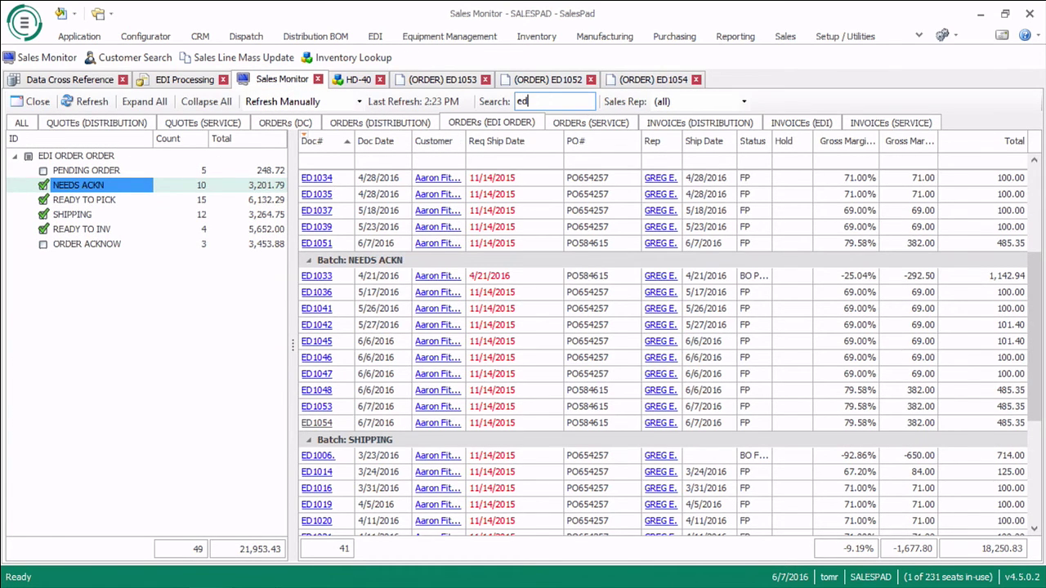
pyautogui.write('1054')
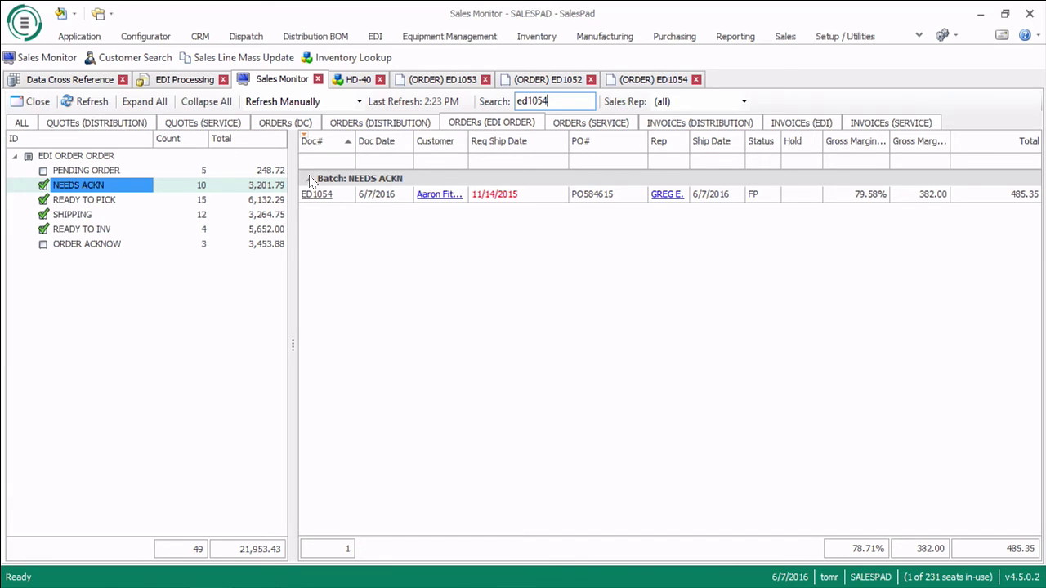
pyautogui.click(90, 102)
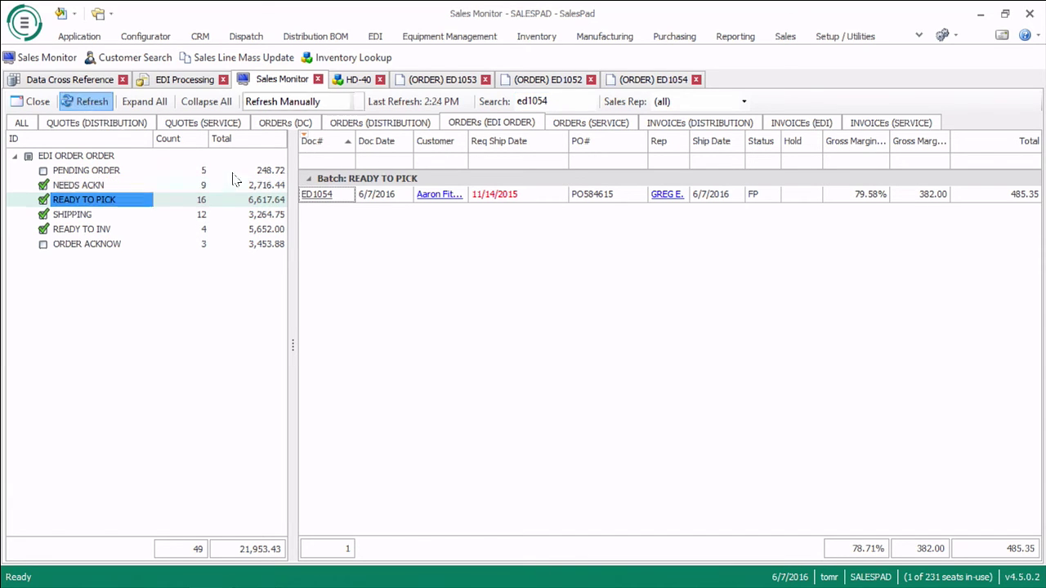
# - Open the order found in Sales Monitor and examine the 855 document entry in its audit history
pyautogui.click(374, 197)
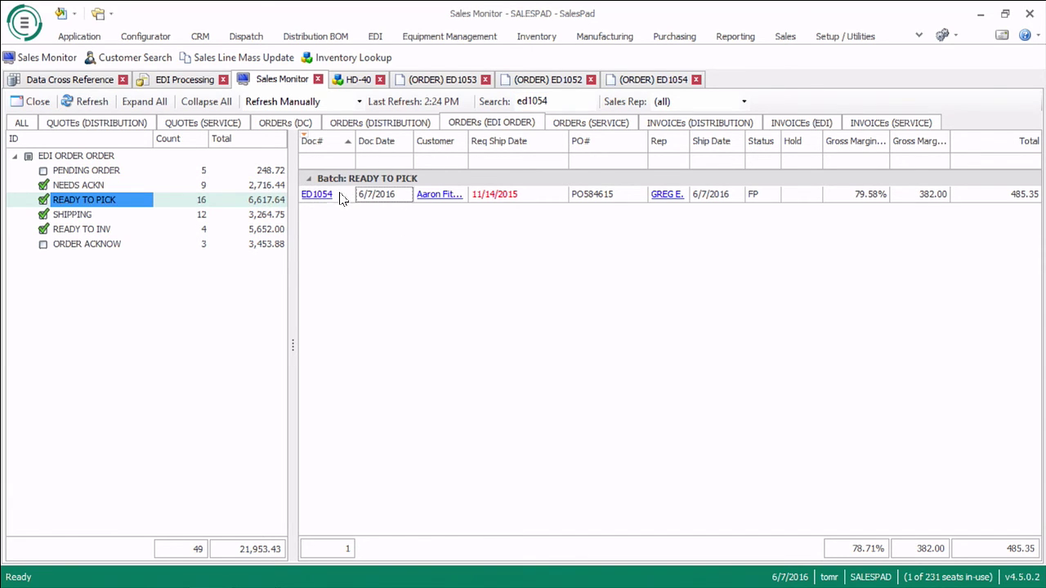
pyautogui.click(337, 196)
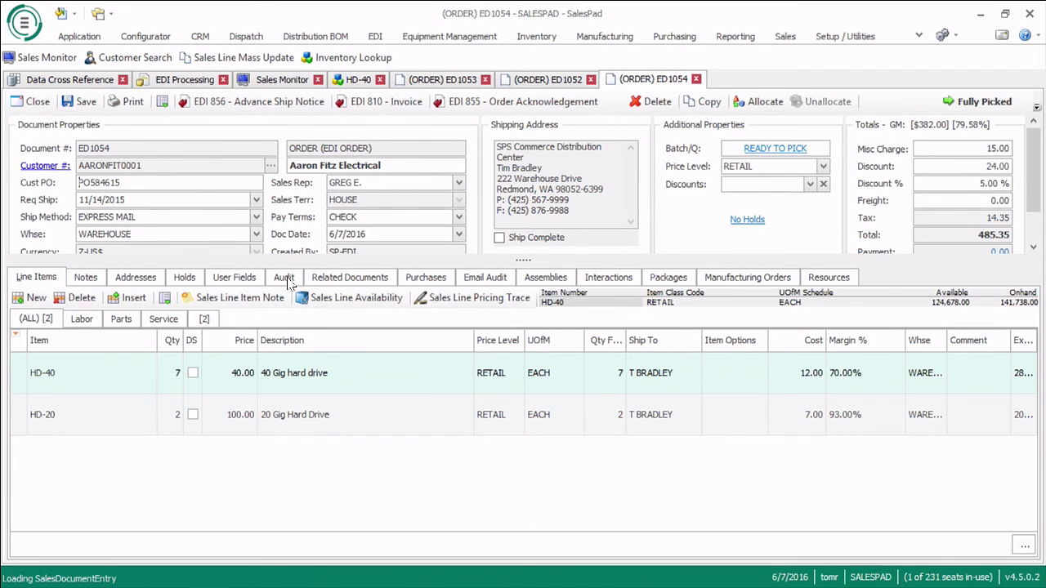
pyautogui.click(284, 278)
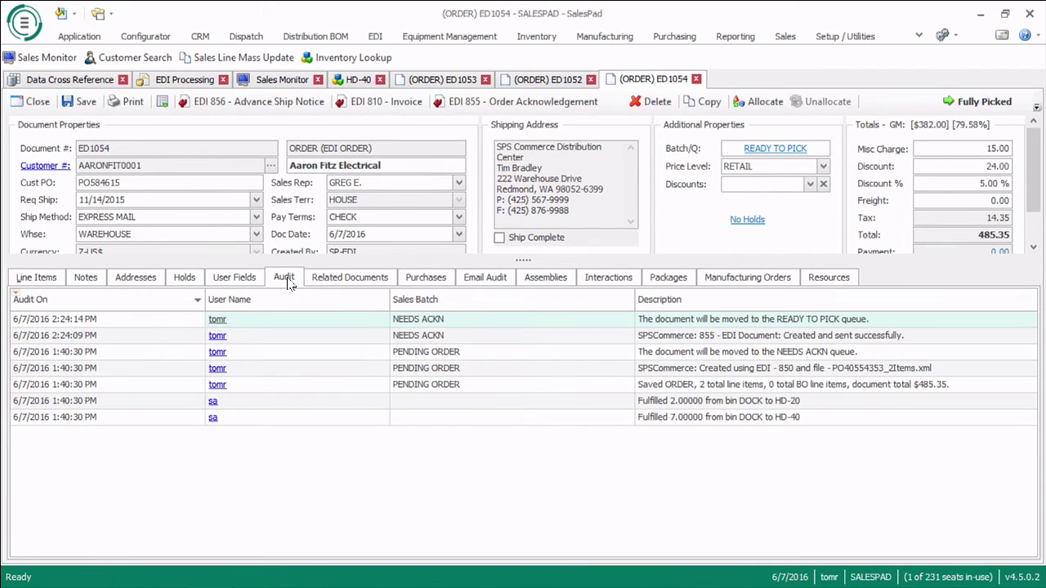
pyautogui.click(786, 336)
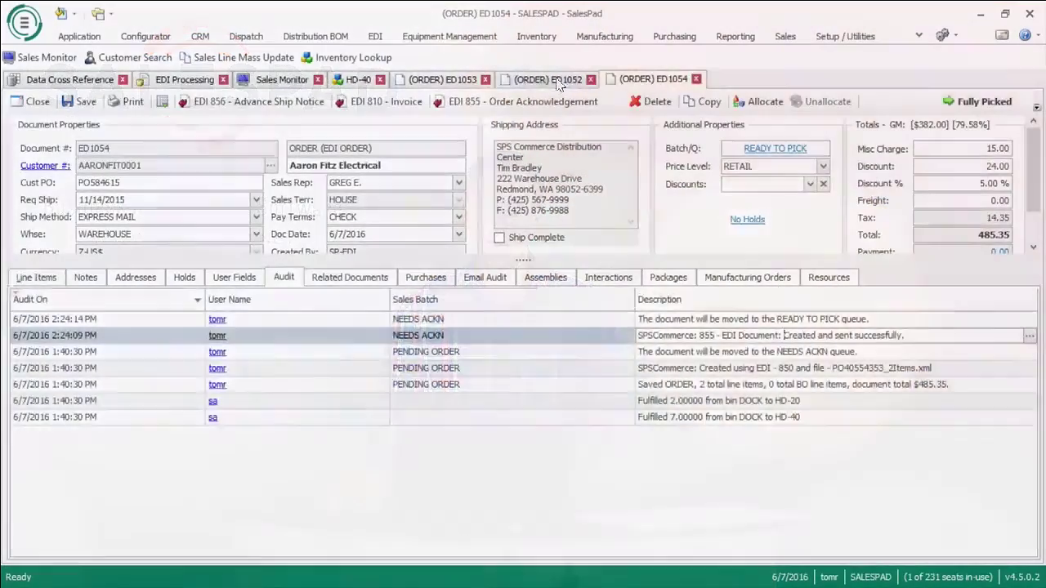
# - Close the approved order and examine the packages of the open SHIPPING batch order, enlarging the shipping header and package items areas
pyautogui.click(564, 79)
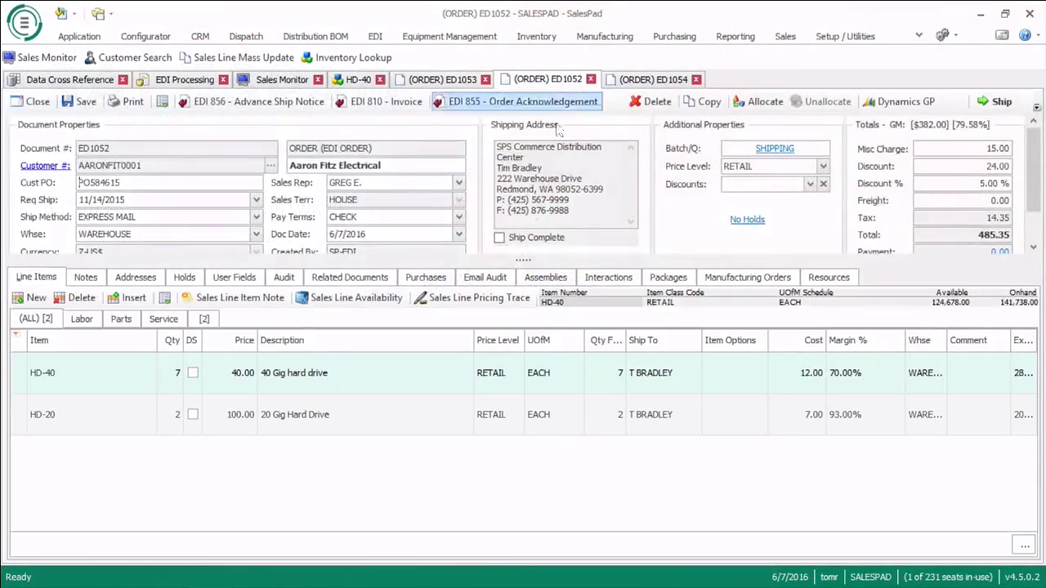
pyautogui.click(696, 79)
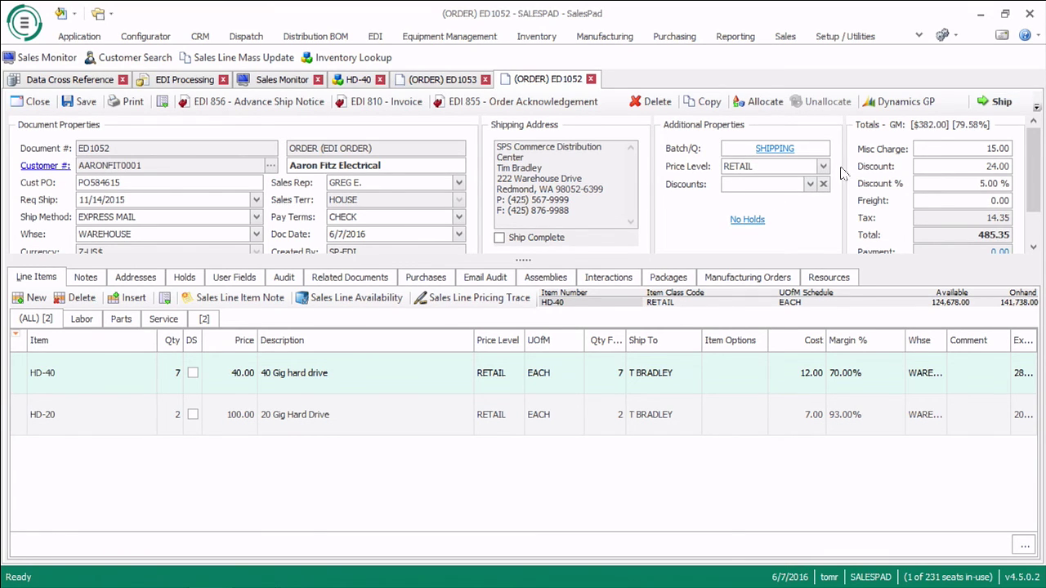
pyautogui.click(683, 279)
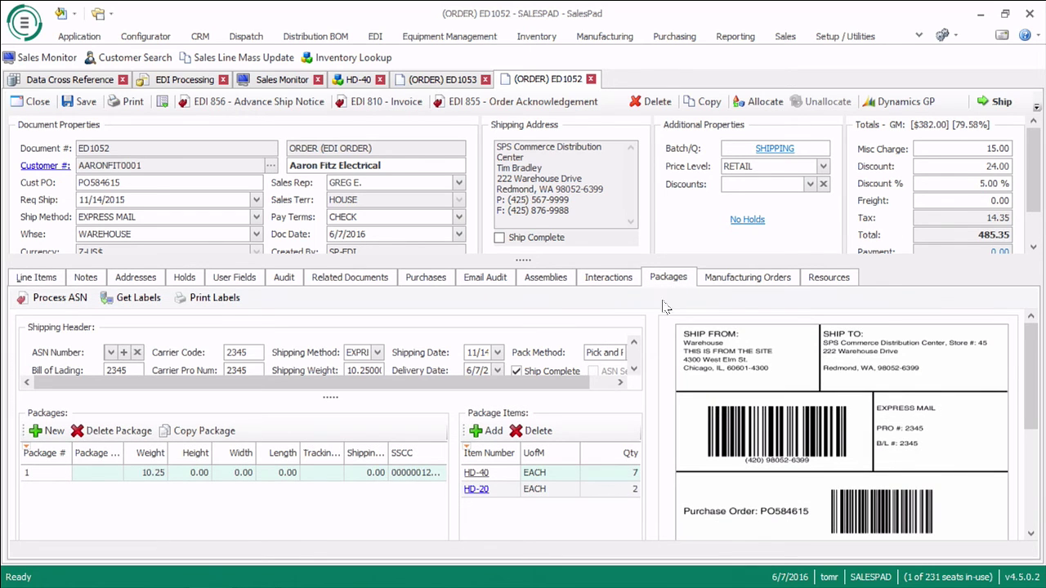
pyautogui.moveTo(339, 395); pyautogui.dragTo(340, 408)
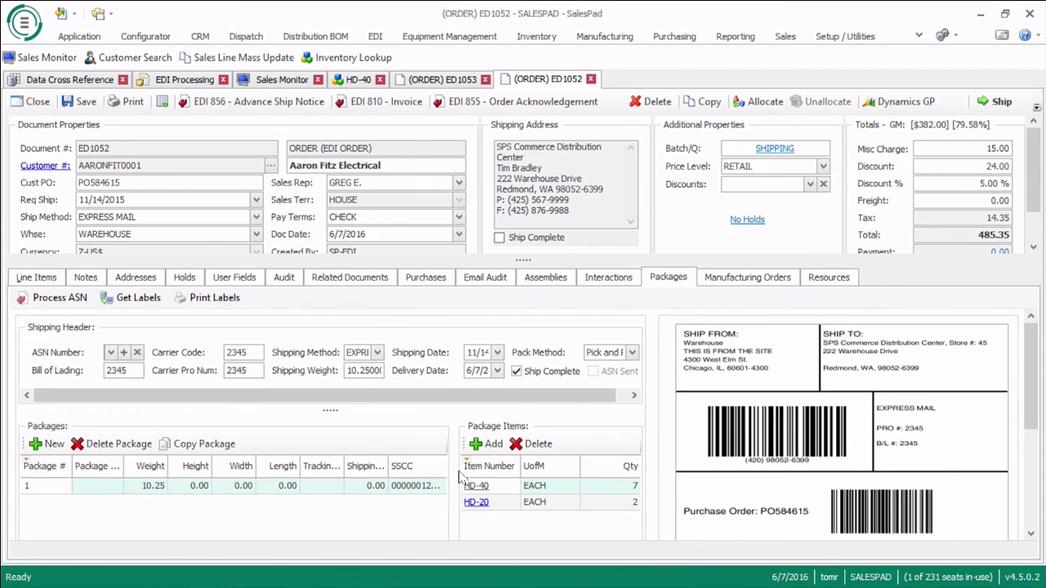
pyautogui.moveTo(448, 464); pyautogui.dragTo(405, 463)
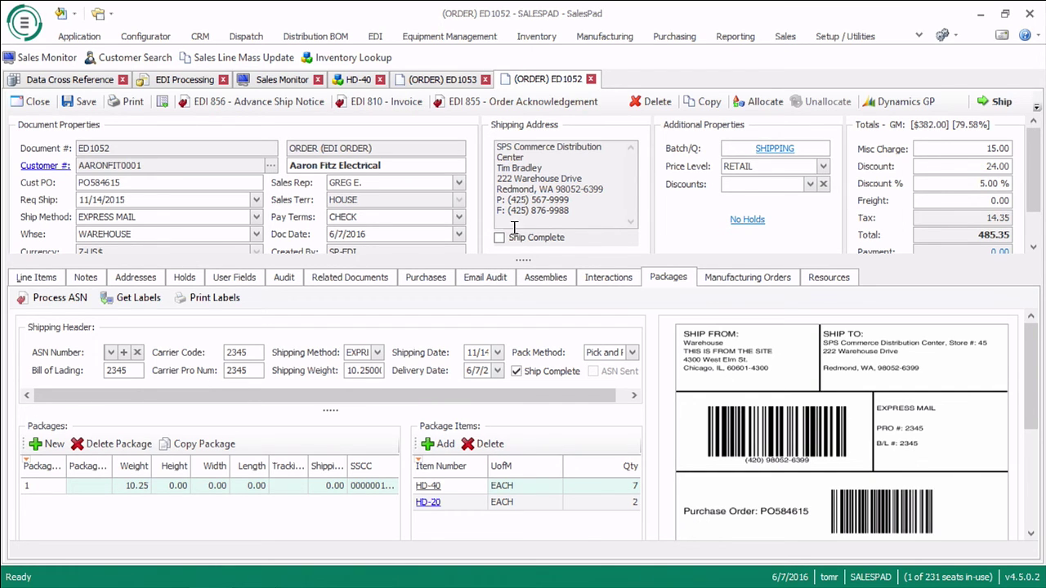
# - Refresh the EDI Processing transactions and examine the log of the newest 855 purchase order acknowledgement
pyautogui.click(270, 108)
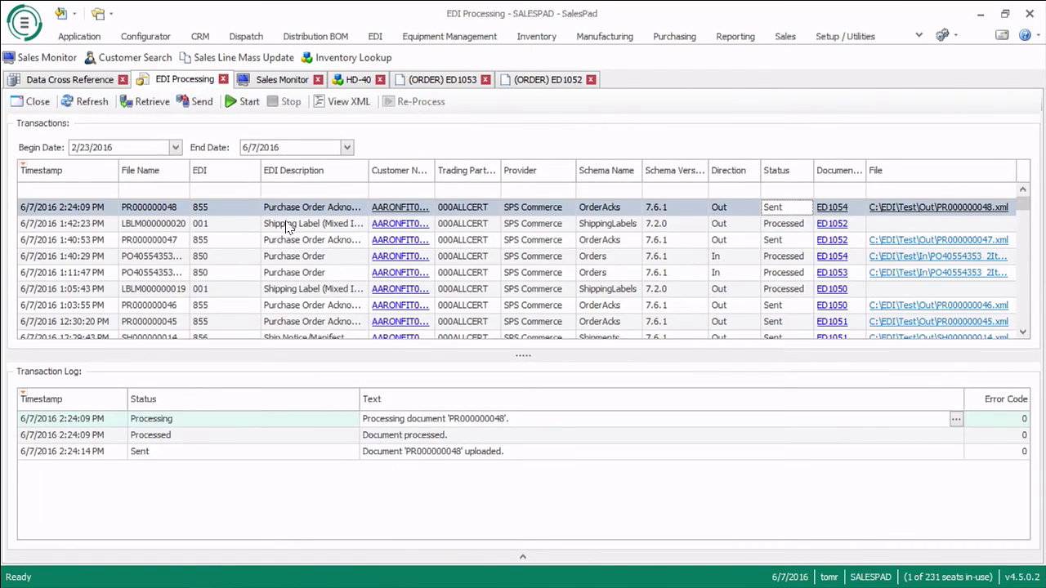
pyautogui.click(100, 103)
pyautogui.click(629, 210)
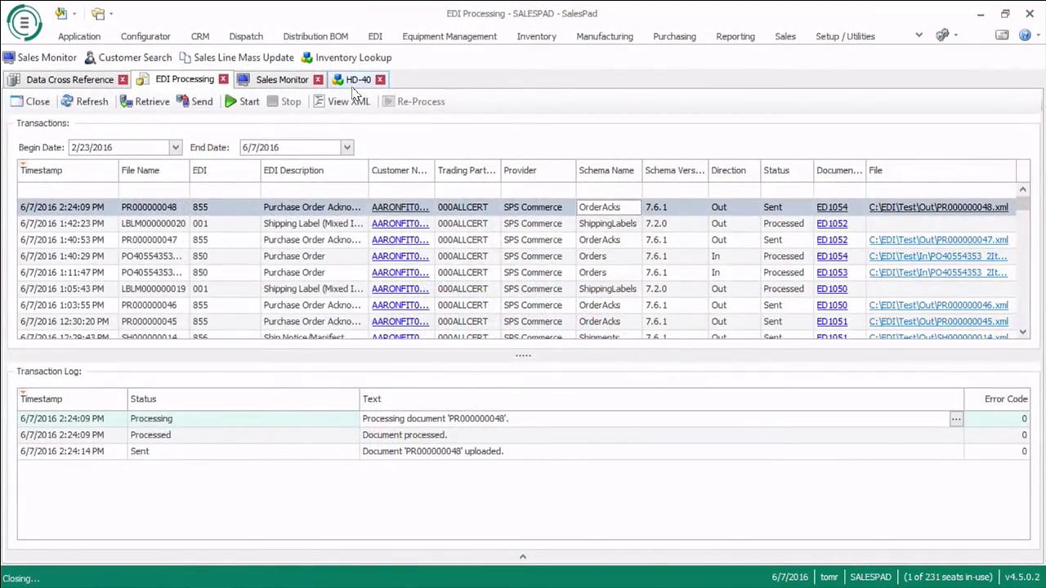
# - Check the HD-40 inventory record, and review the item cross references of trading partner 000ALLCERT
pyautogui.click(355, 86)
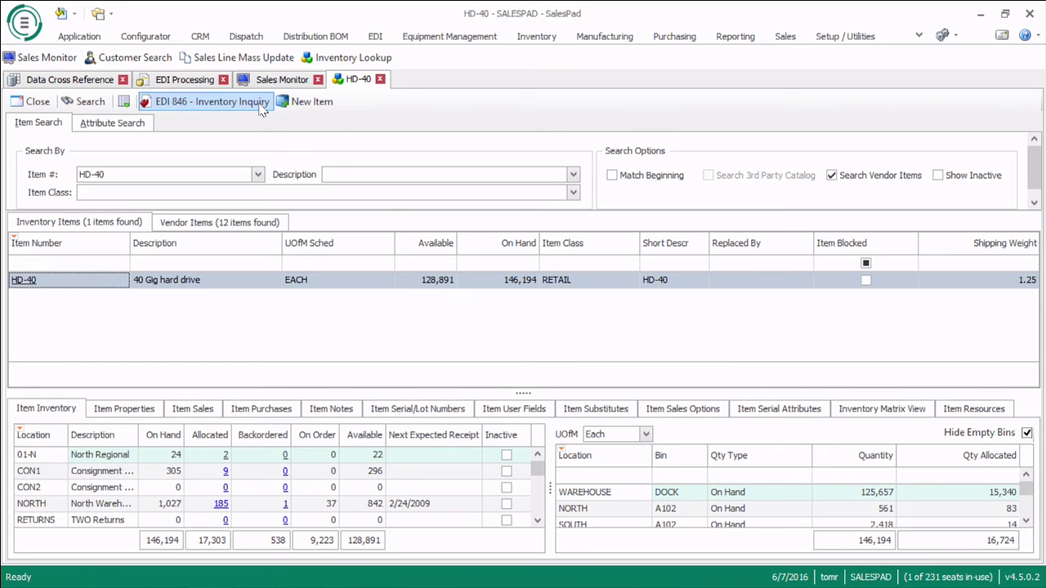
pyautogui.click(81, 80)
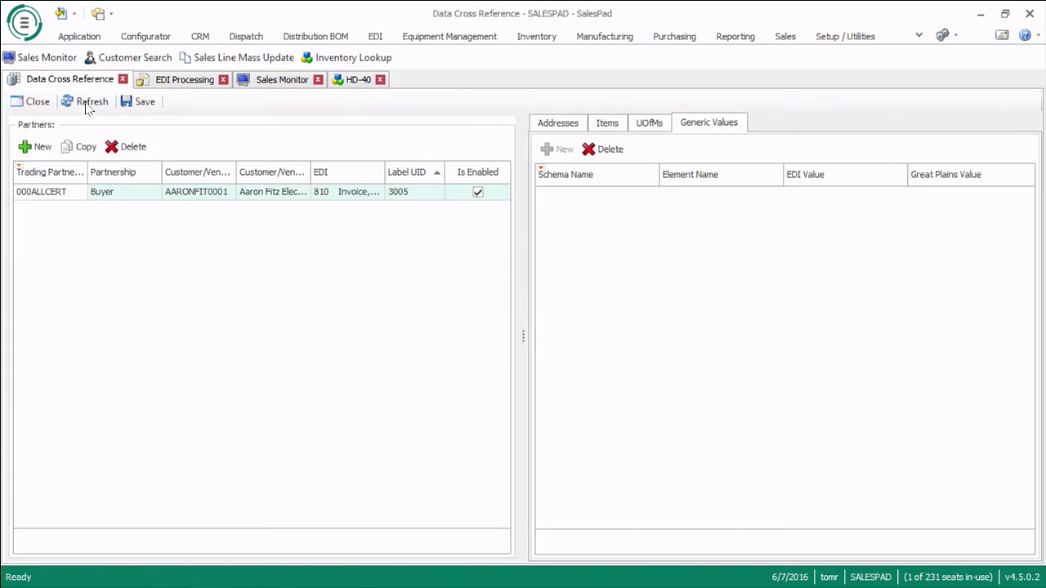
pyautogui.click(601, 126)
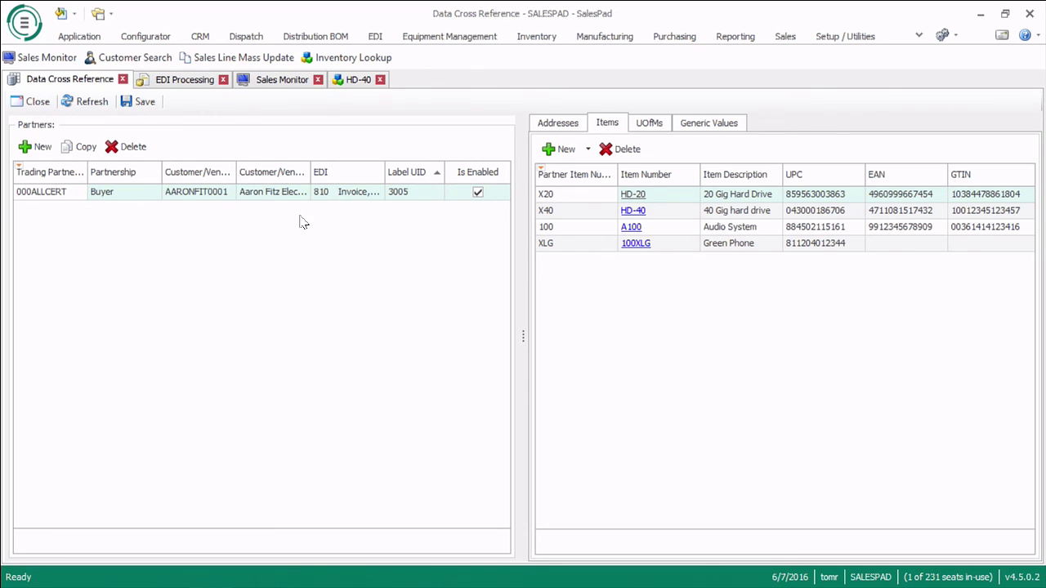
# - Open the EDI 846 inventory inquiry from the HD-40 inventory lookup, view its trading partner choices and close it without exporting
pyautogui.click(353, 85)
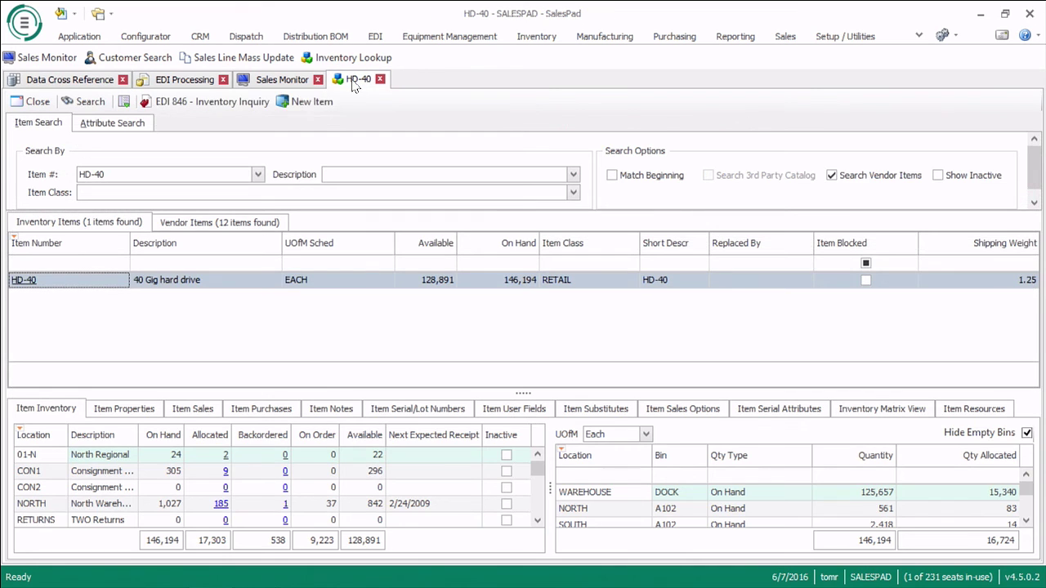
pyautogui.click(243, 108)
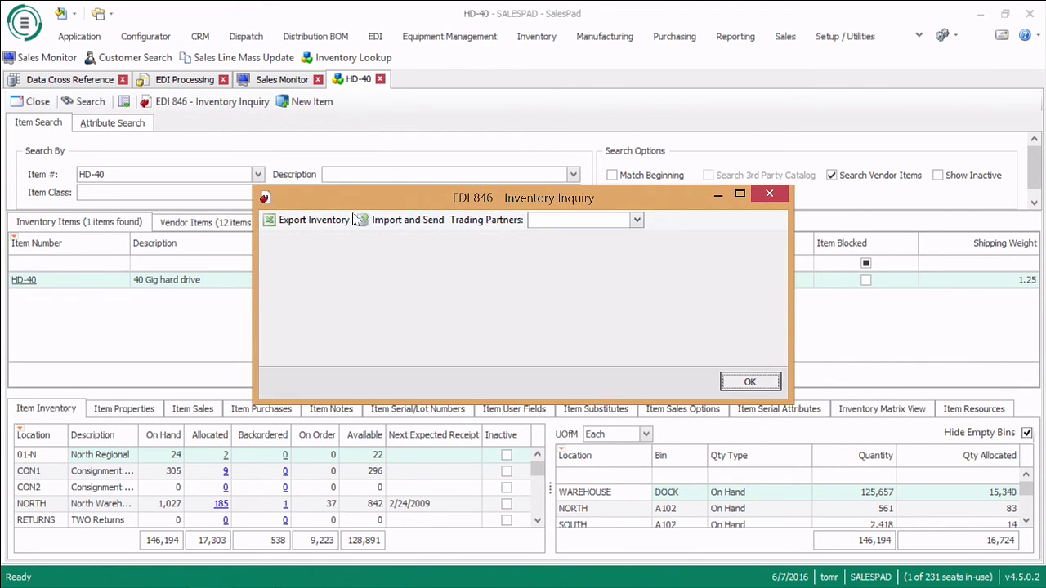
pyautogui.click(636, 220)
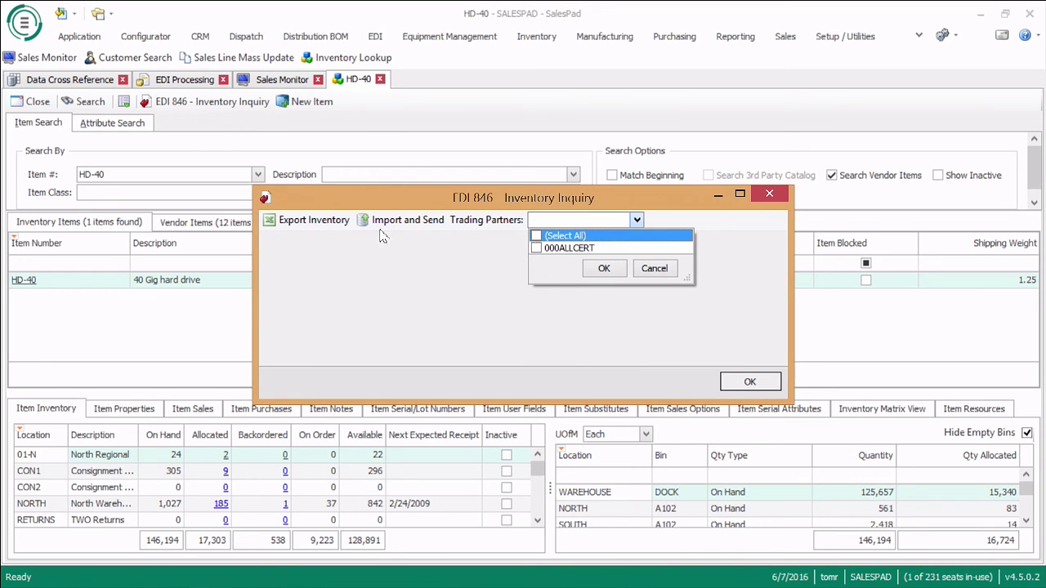
pyautogui.click(368, 251)
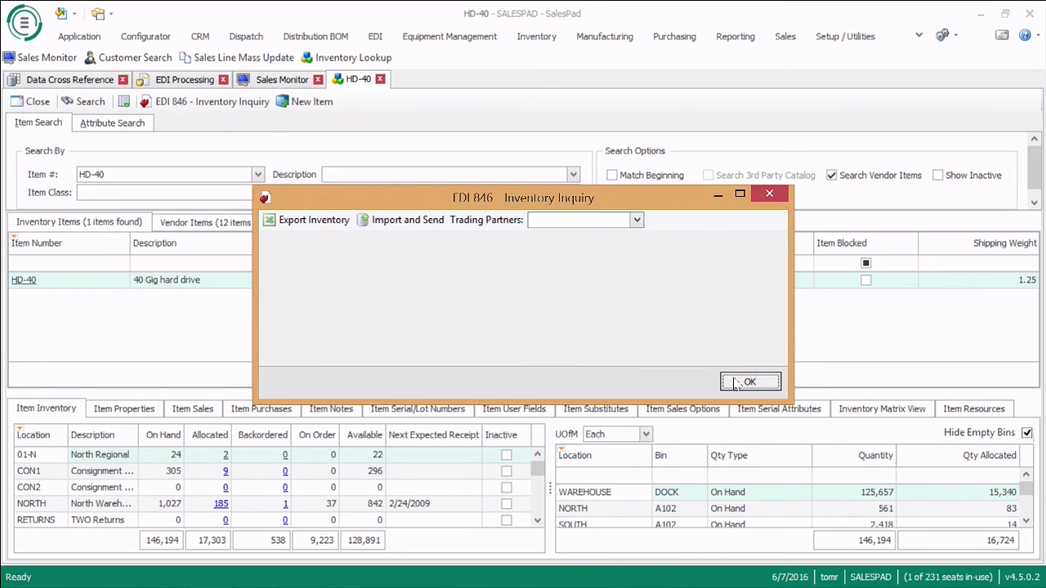
pyautogui.click(773, 198)
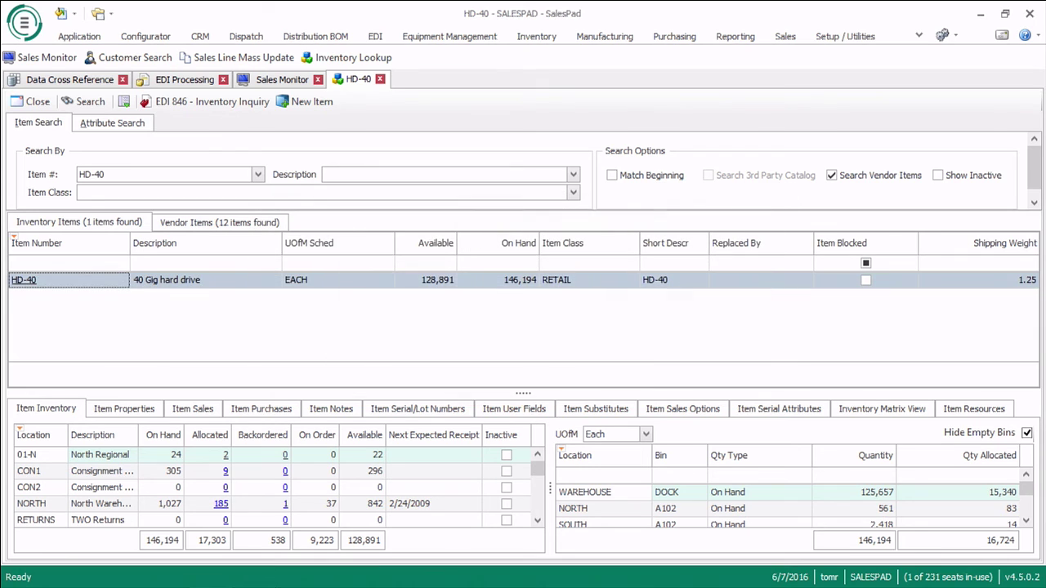
# - Switch to Excel to view the inventory columns of 846 File.xls, return to SalesPad and reopen the EDI 846 inventory inquiry
pyautogui.click(301, 574)
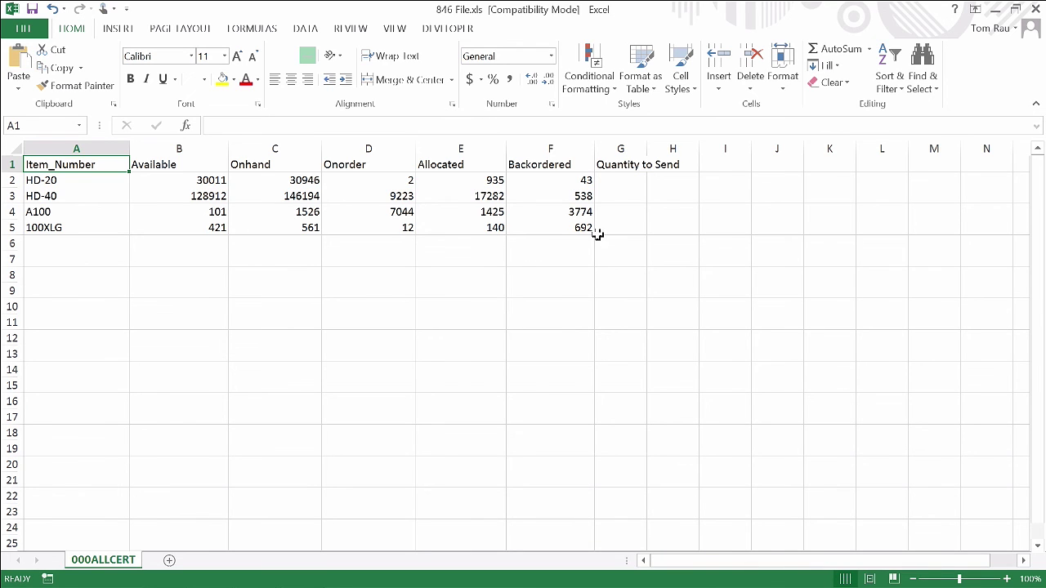
pyautogui.click(991, 10)
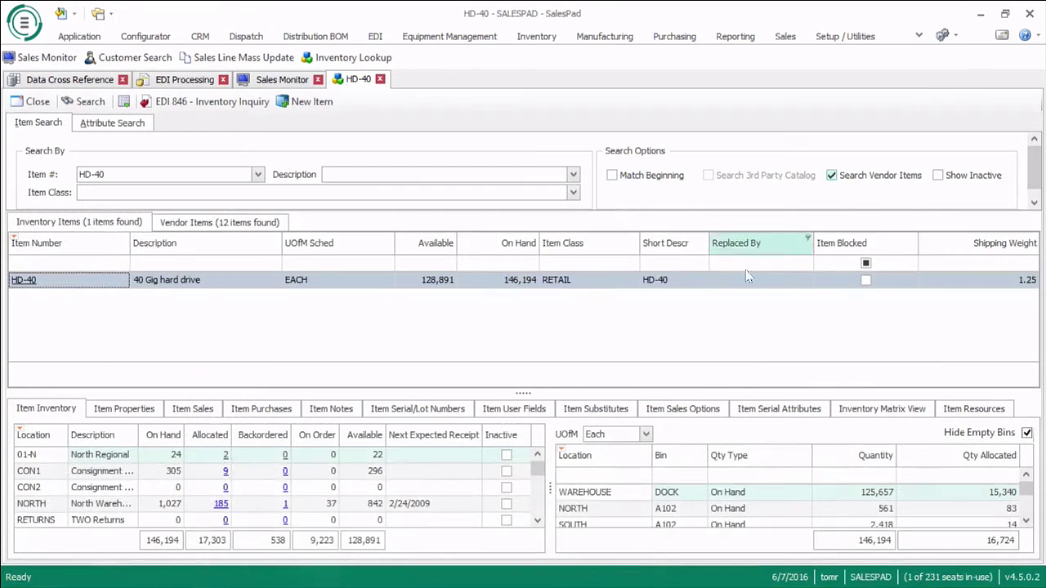
pyautogui.click(173, 105)
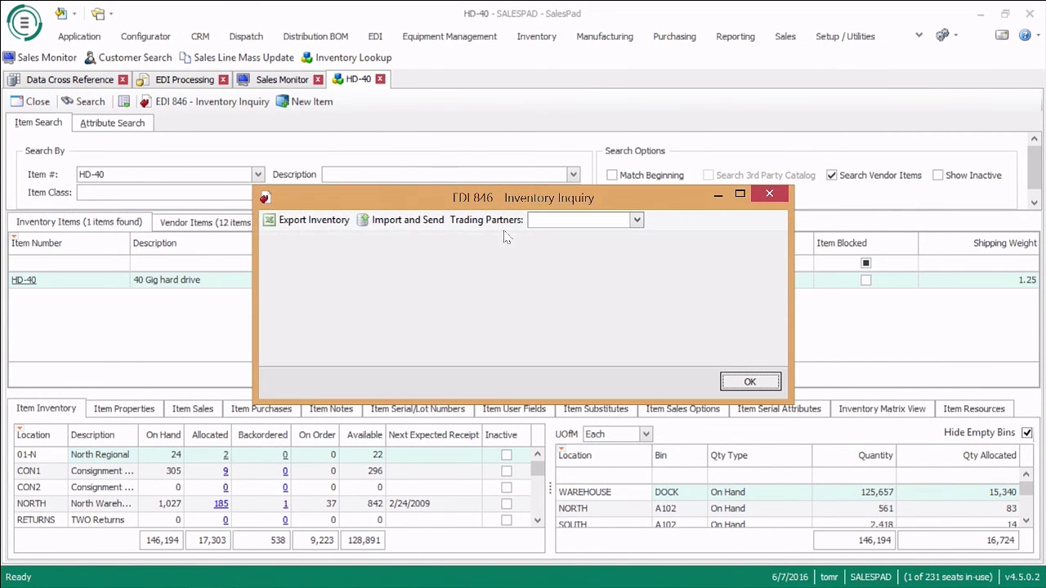